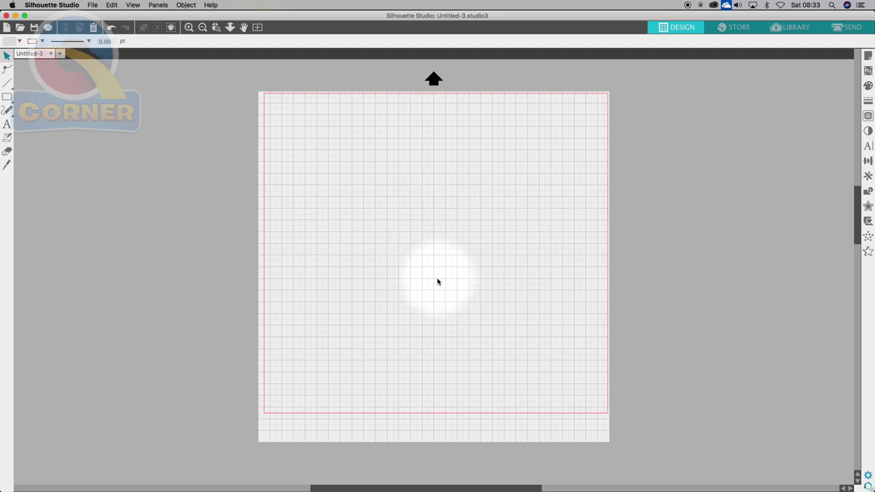
Open the Qualatex_Logo.jpg image from the Desktop folder
left_click(100, 5)
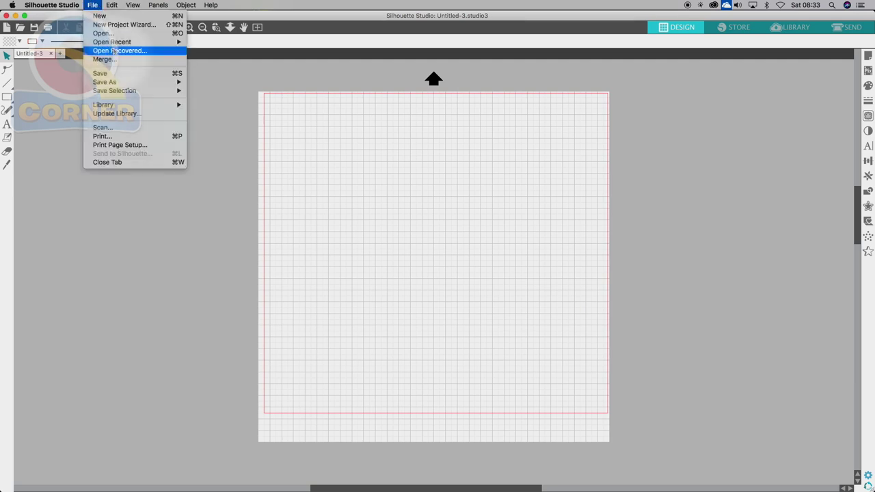
left_click(107, 34)
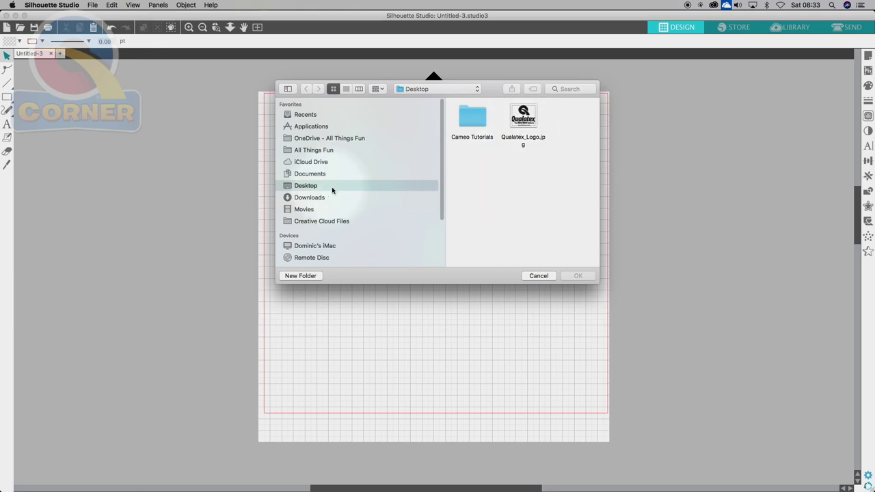
left_click(523, 137)
left_click(578, 276)
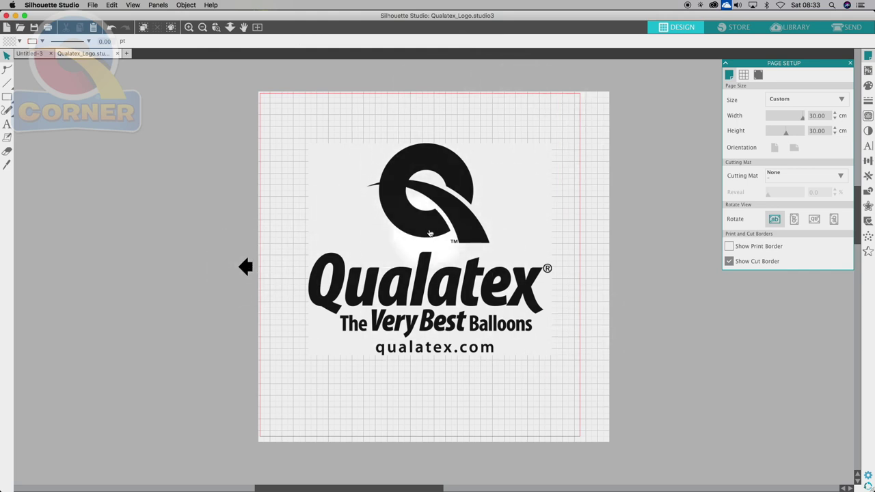
Rotate the page view so the feed arrow points up, and turn the logo a quarter turn so it reads upright
left_click_drag(419, 254, 411, 228)
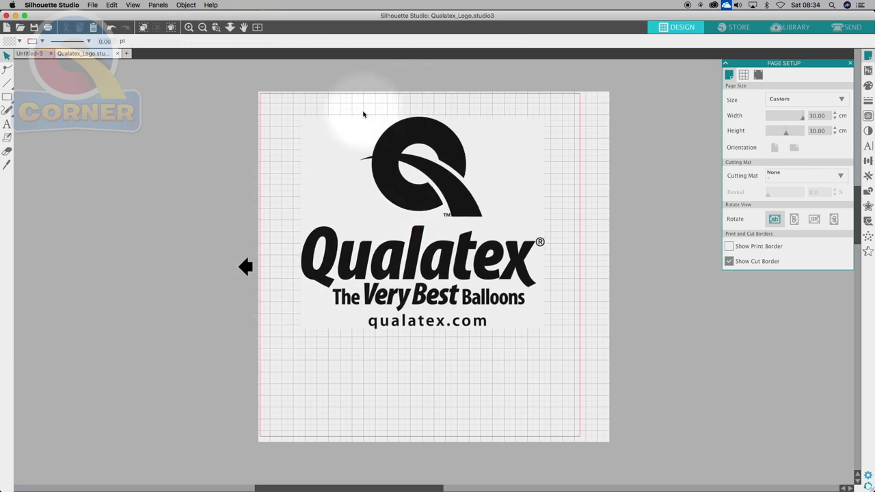
left_click(794, 219)
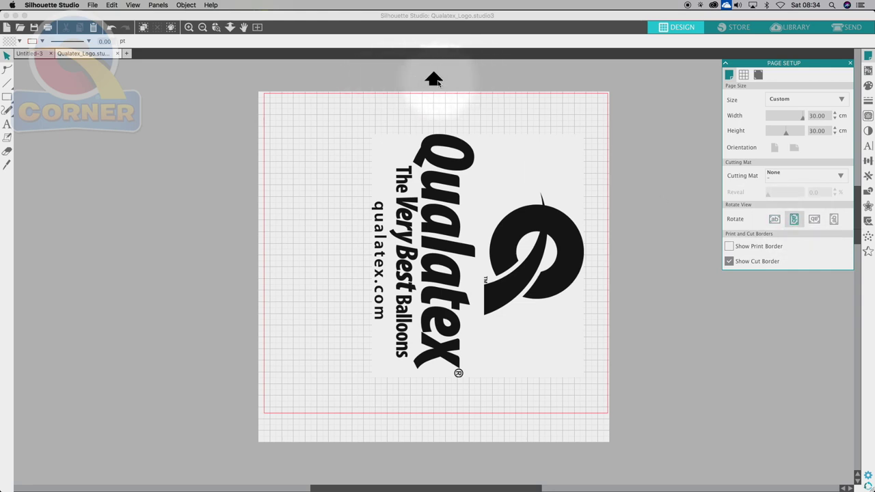
left_click_drag(512, 201, 475, 202)
left_click(475, 199)
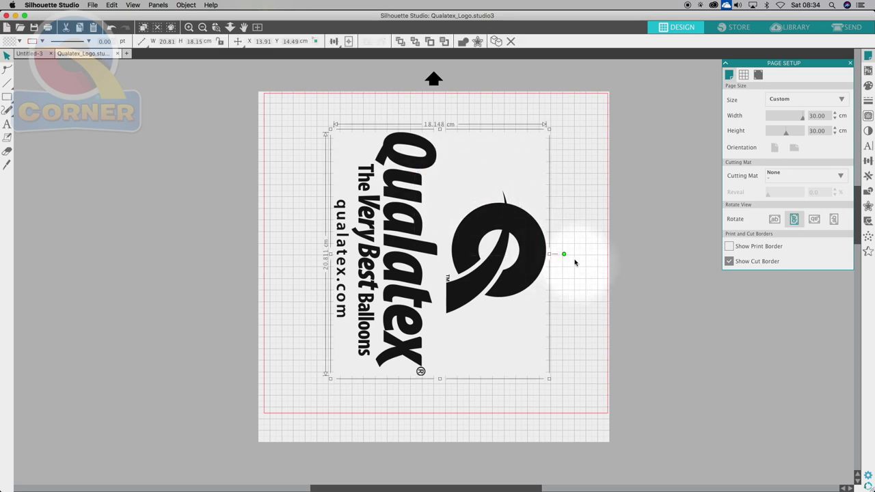
left_click_drag(562, 242, 459, 192)
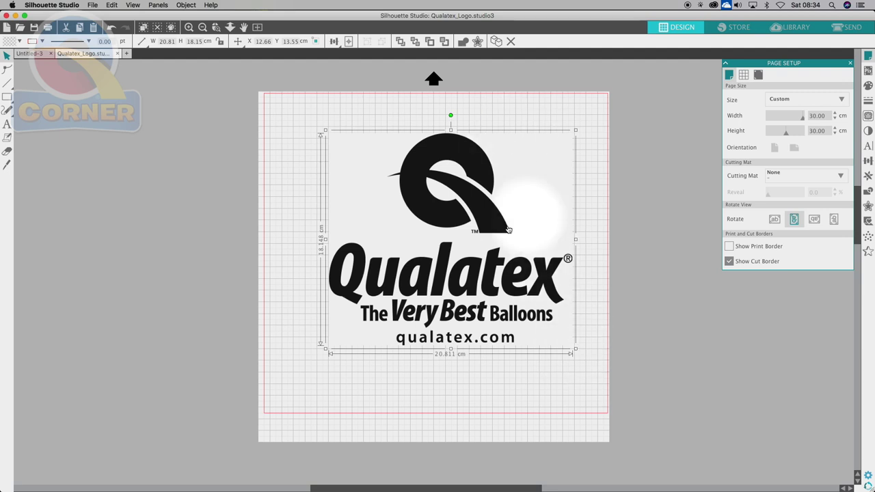
Enlarge the logo to about 27.04 by 23.58 cm, centre it inside the cut border and deselect it
left_click_drag(327, 343, 196, 348)
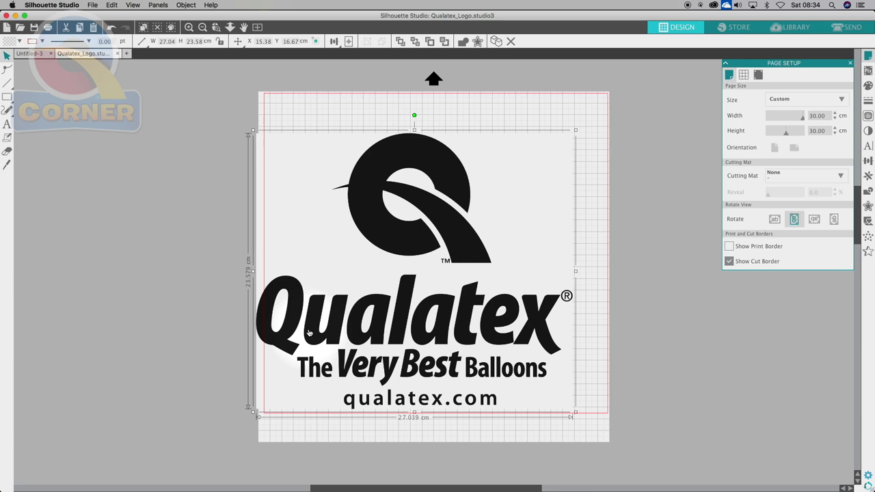
left_click_drag(356, 310, 377, 283)
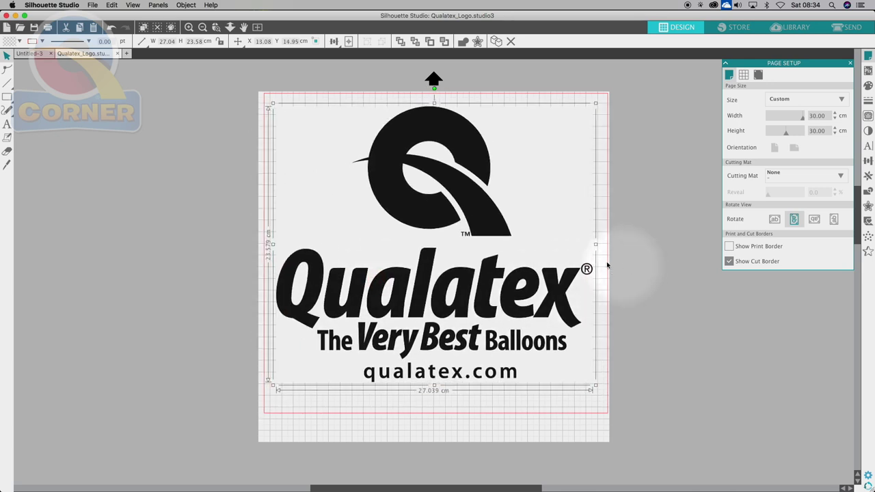
left_click(617, 203)
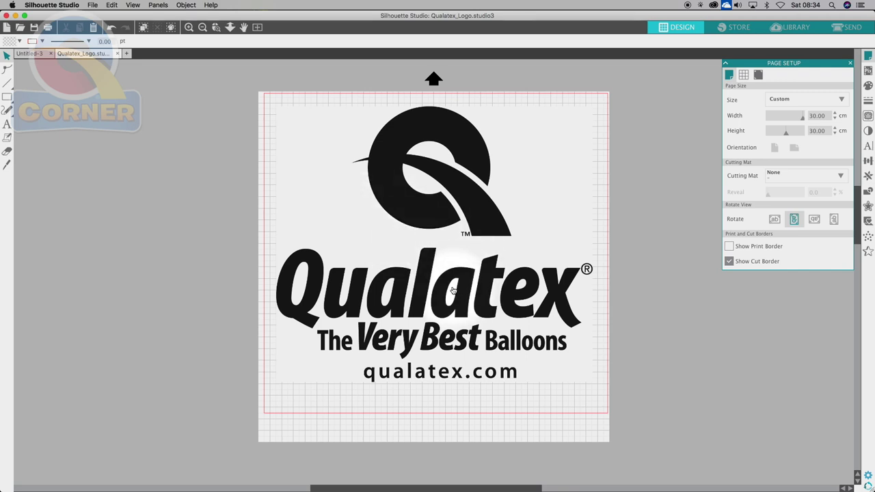
Preview the logo in the Send view, nudge it slightly up and right within the cut border, and return to the design view
left_click(850, 63)
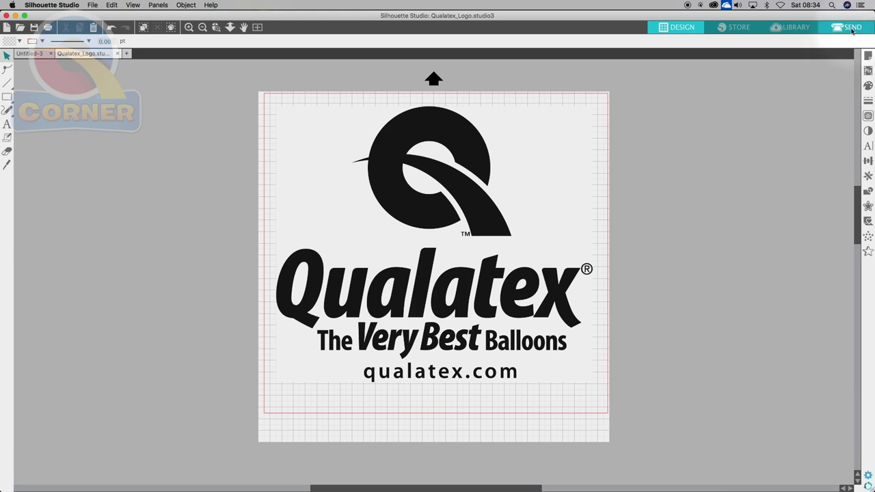
left_click(851, 31)
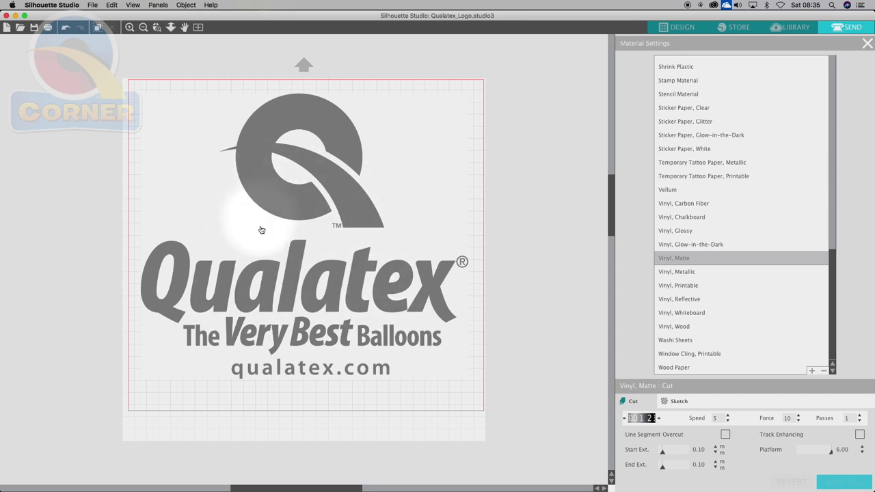
mouse_move(309, 246)
left_mouse_down()
mouse_move(320, 257)
mouse_move(303, 245)
left_mouse_up()
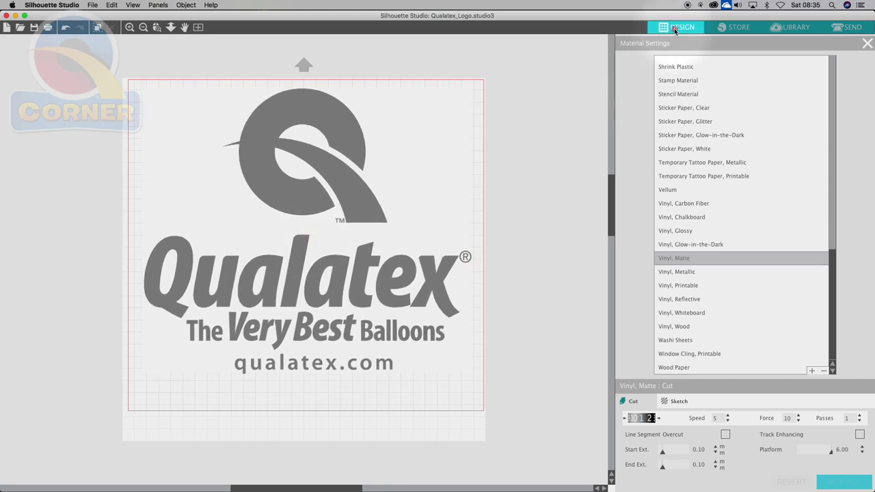
left_click(674, 28)
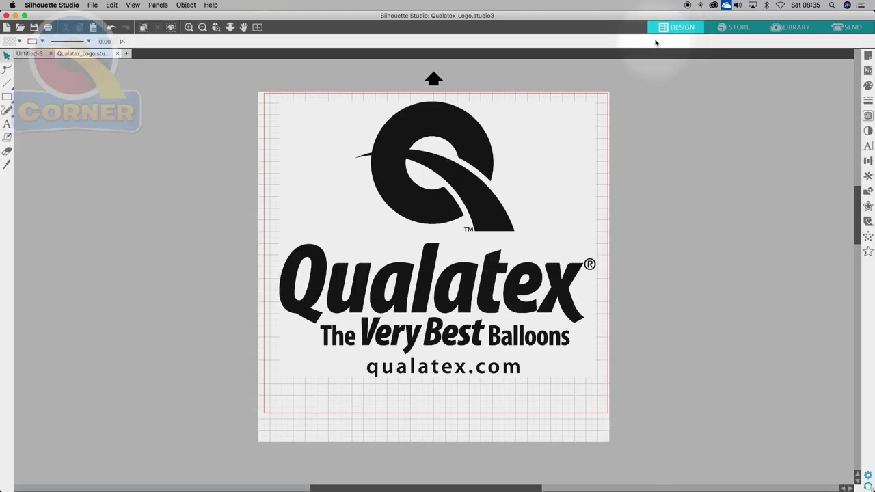
Start a trace and select a trace area about 28.98 by 25.16 cm around the whole logo
left_click(868, 116)
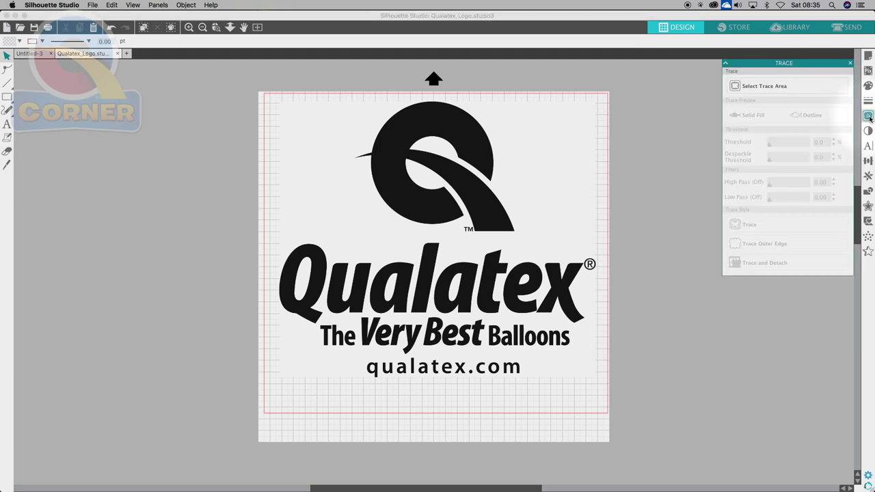
left_click(738, 87)
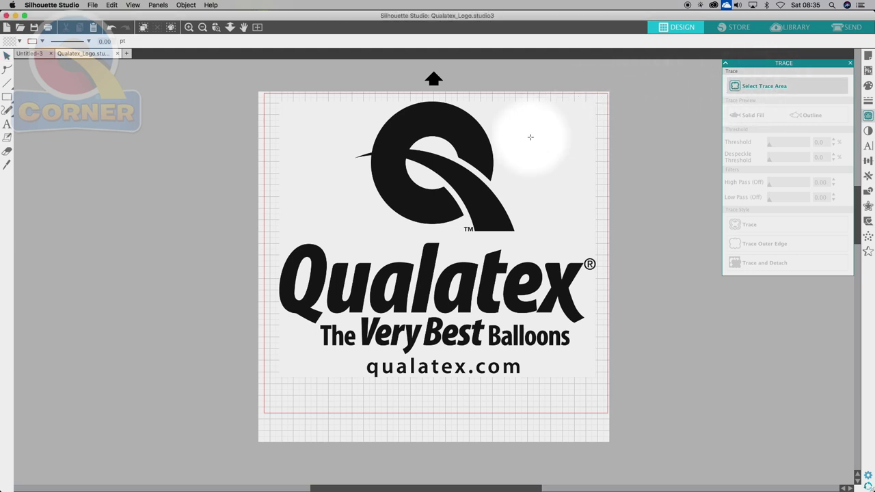
mouse_move(271, 99)
left_mouse_down()
mouse_move(306, 234)
mouse_move(367, 368)
mouse_move(525, 402)
mouse_move(611, 393)
left_mouse_up()
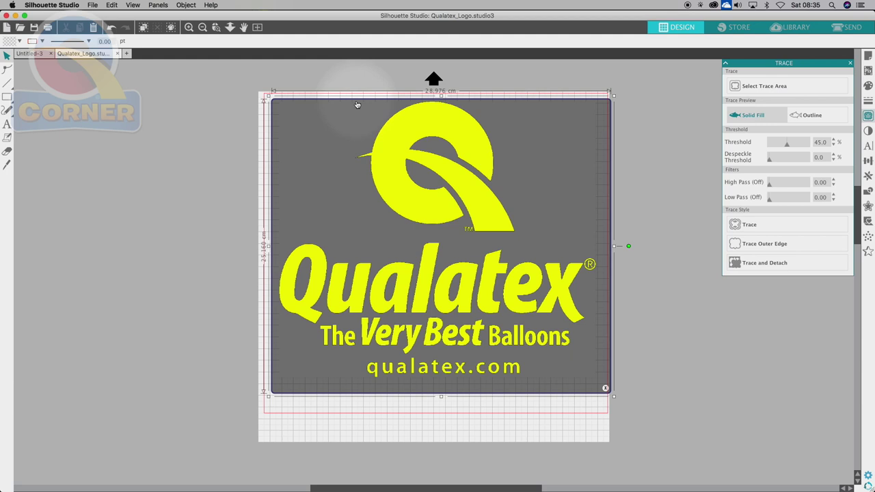
Replace the trace area with one about 15.7 by 12.46 cm around only the Q emblem
left_click(750, 87)
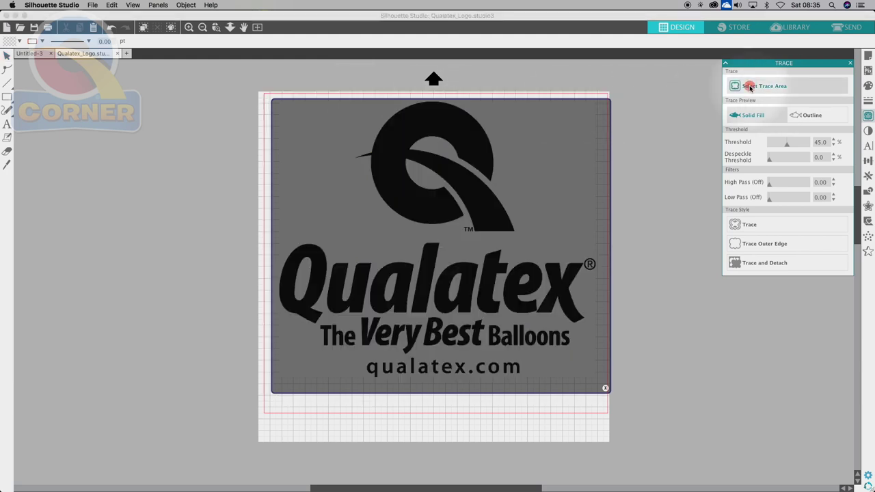
left_click(293, 111)
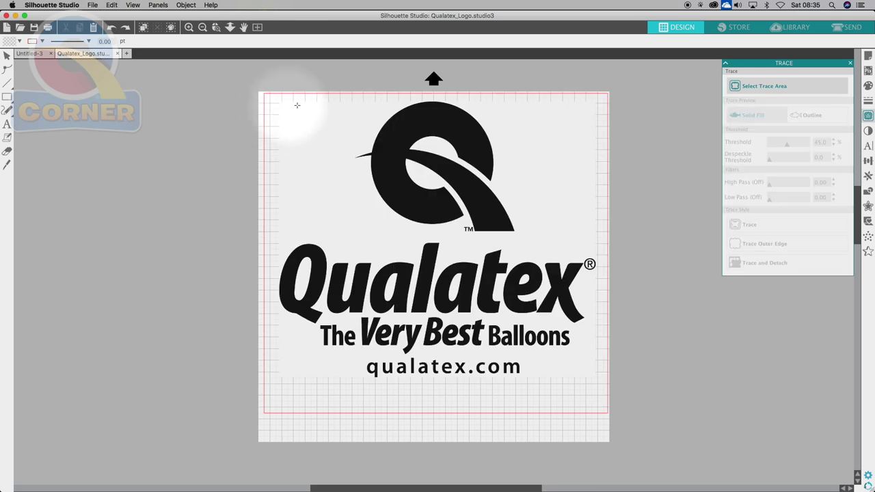
left_click(761, 87)
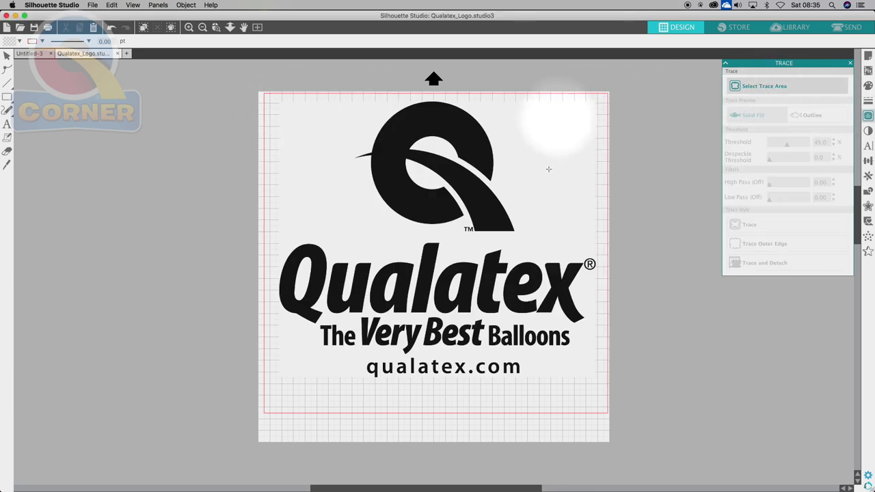
mouse_move(526, 240)
left_mouse_down()
mouse_move(396, 199)
mouse_move(342, 94)
left_mouse_up()
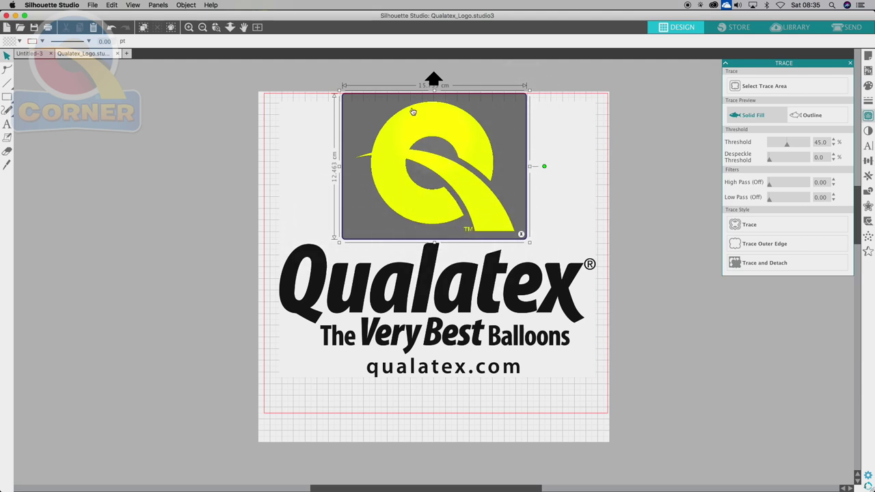
Resize the trace area to about 27.57 by 7.44 cm so it covers only the large Qualatex lettering
left_click_drag(434, 241, 436, 335)
left_click_drag(437, 93, 448, 235)
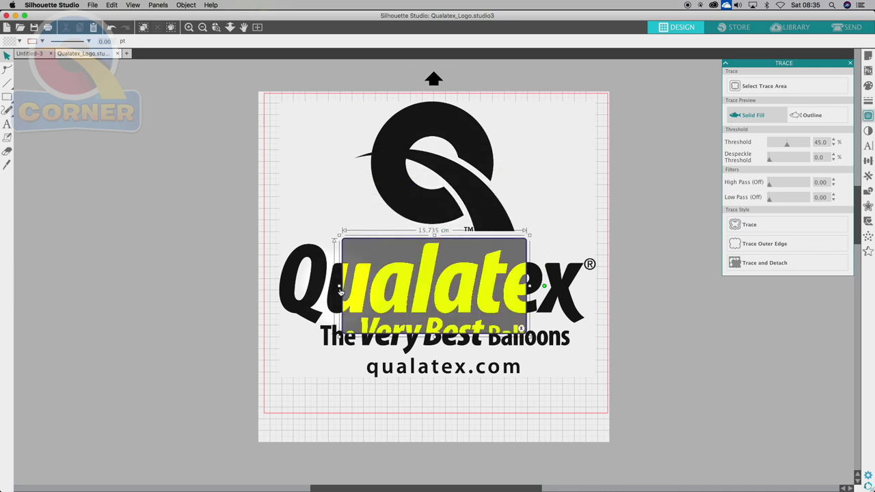
left_click_drag(339, 286, 272, 287)
left_click_drag(530, 287, 599, 284)
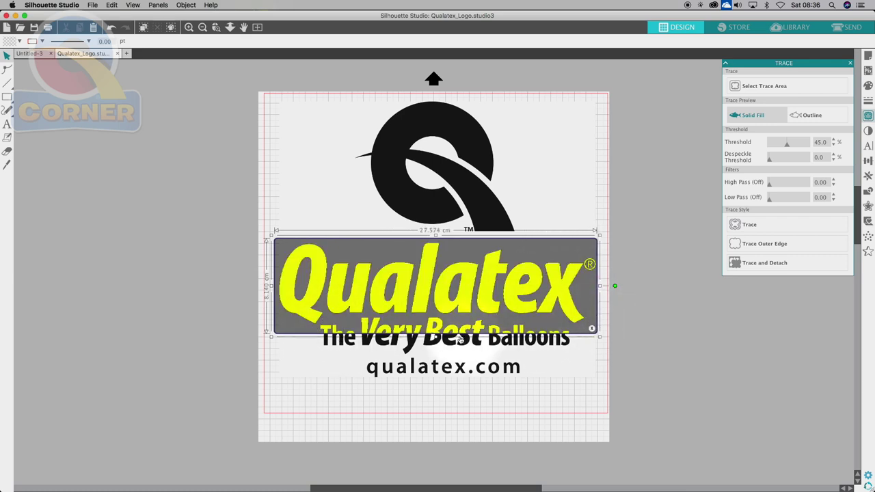
left_click_drag(434, 337, 435, 328)
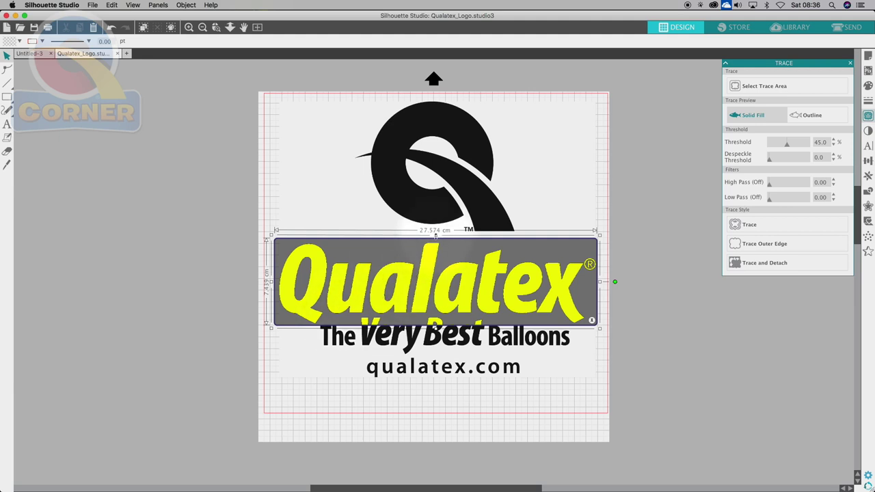
Extend the trace area up and down to about 25.04 cm high so it encloses the entire logo
left_click_drag(436, 235, 436, 90)
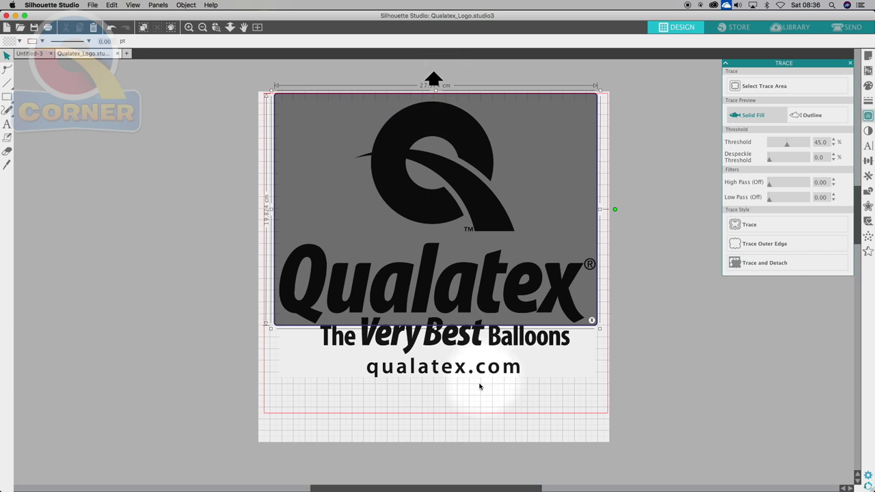
left_click_drag(436, 328, 436, 387)
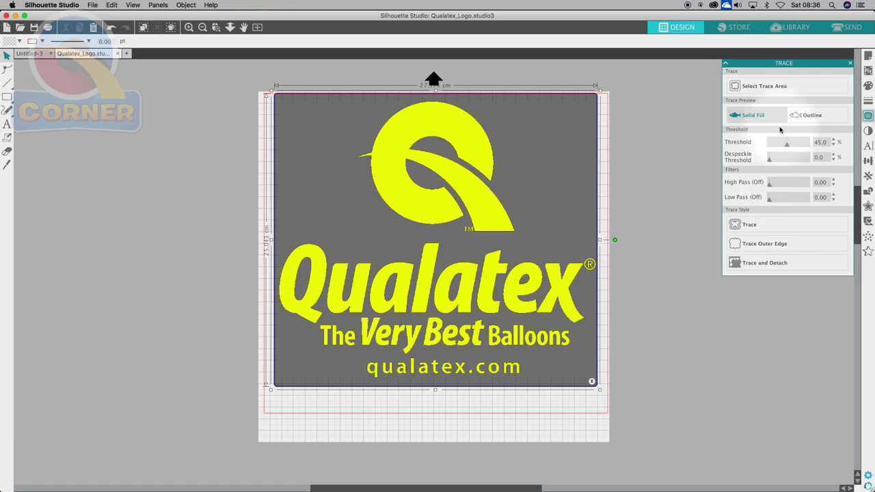
left_click(211, 6)
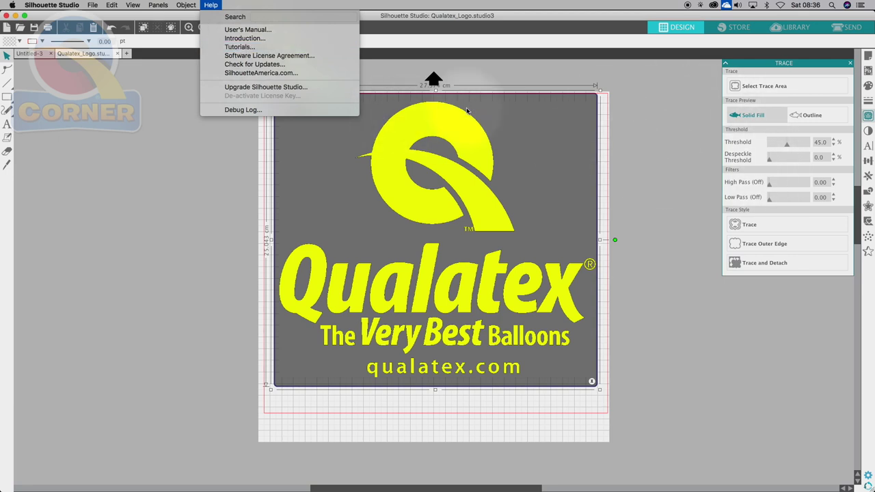
left_click(639, 152)
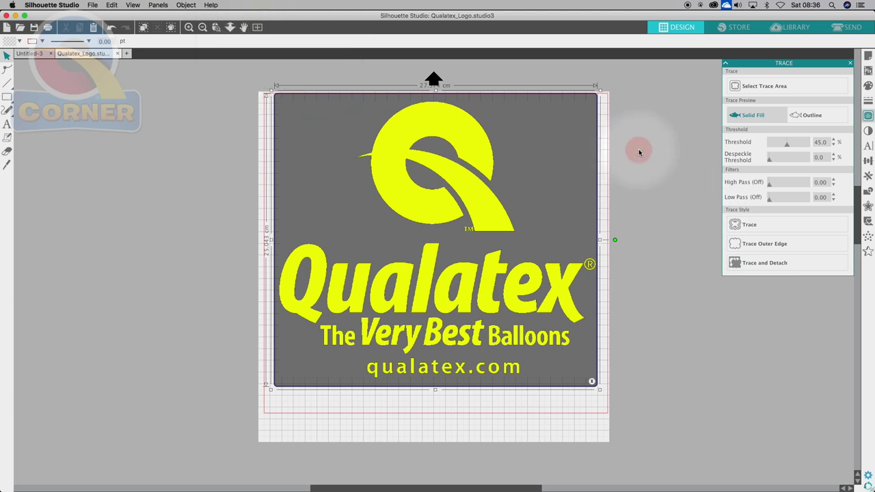
Try a low and a high trace threshold, set it to 68%, and trace the whole logo with the plain Trace style
mouse_move(790, 151)
left_mouse_down()
mouse_move(771, 145)
mouse_move(802, 146)
mouse_move(771, 146)
left_mouse_up()
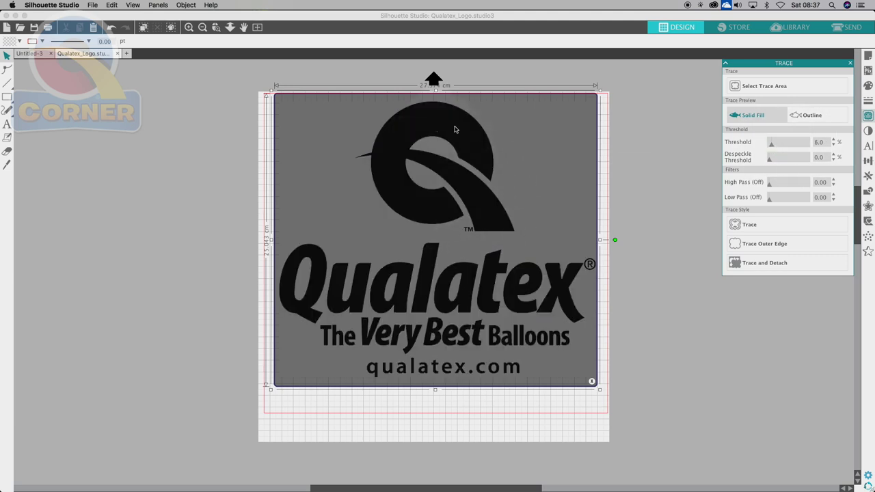
left_click_drag(771, 146, 793, 146)
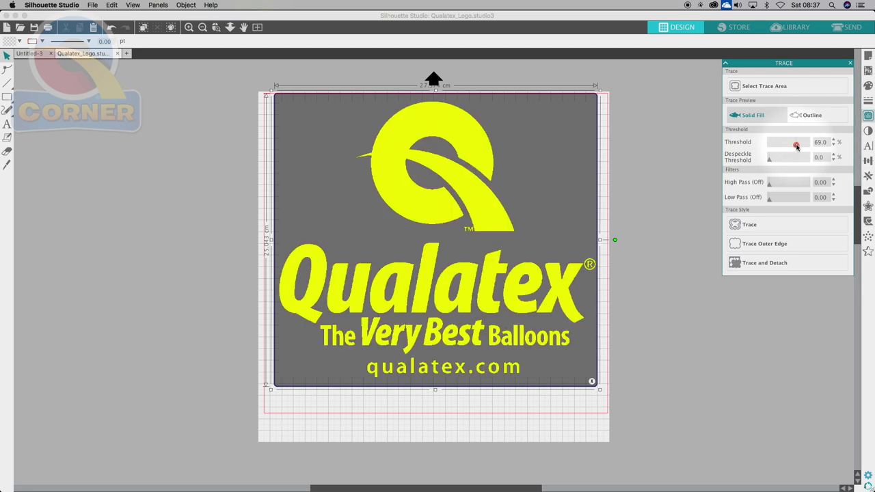
left_click_drag(799, 146, 793, 147)
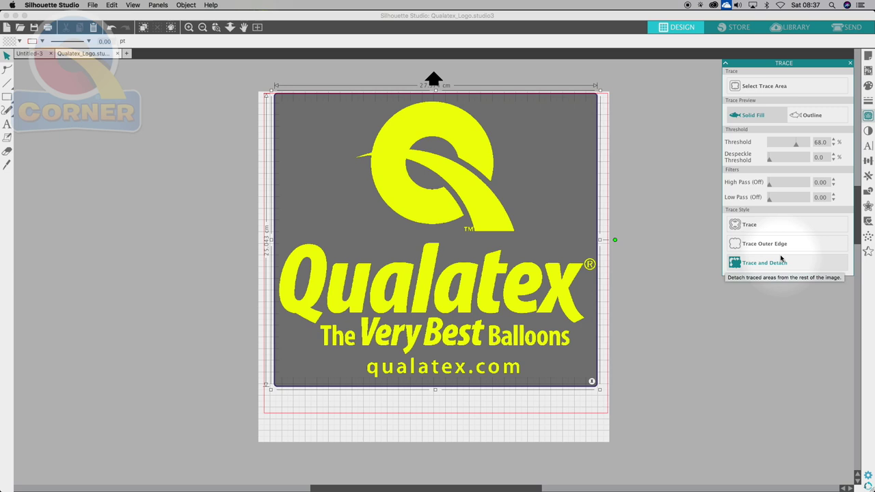
left_click(757, 226)
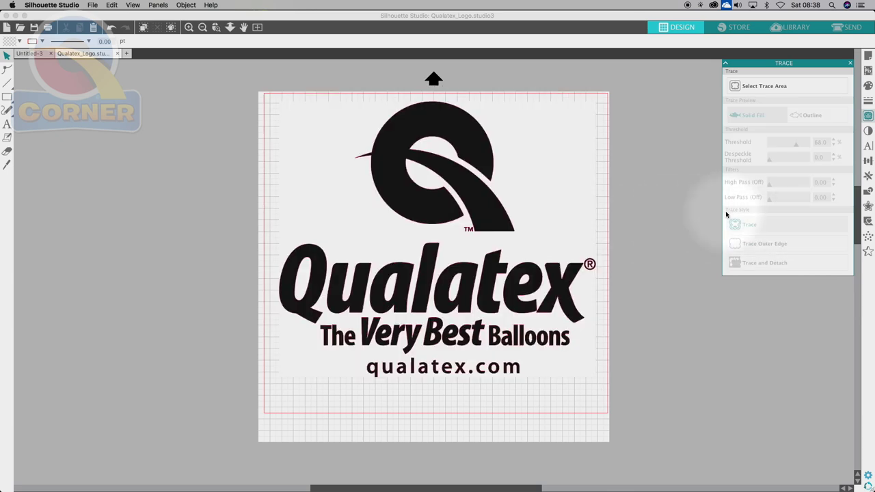
Move the original black logo image off the page to its right, away from the traced cut lines
left_click(547, 179)
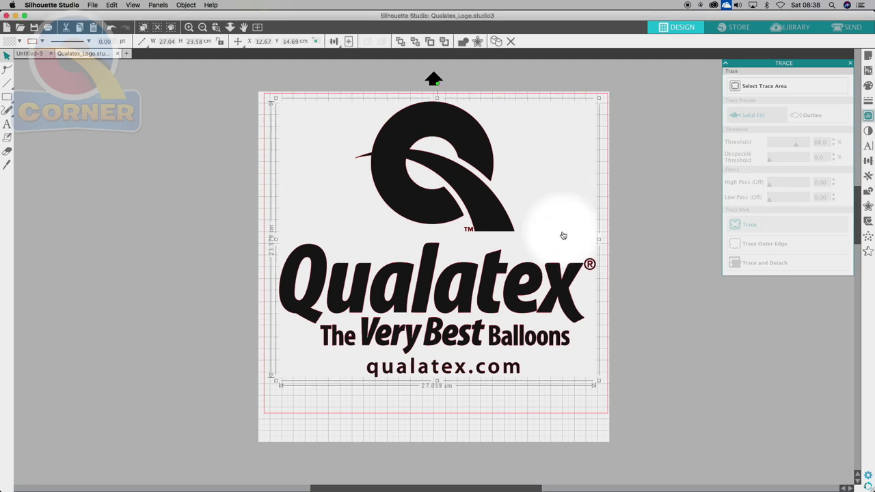
mouse_move(542, 203)
left_mouse_down()
mouse_move(800, 293)
mouse_move(872, 287)
left_mouse_up()
left_click_drag(672, 321, 684, 289)
Shift the traced logo outline slightly down and left within the cut border
left_click(451, 306)
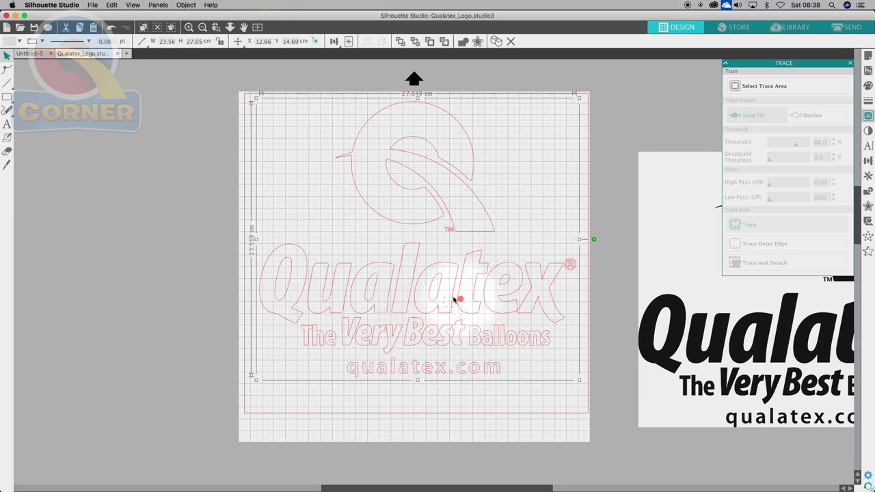
left_click_drag(435, 314, 428, 321)
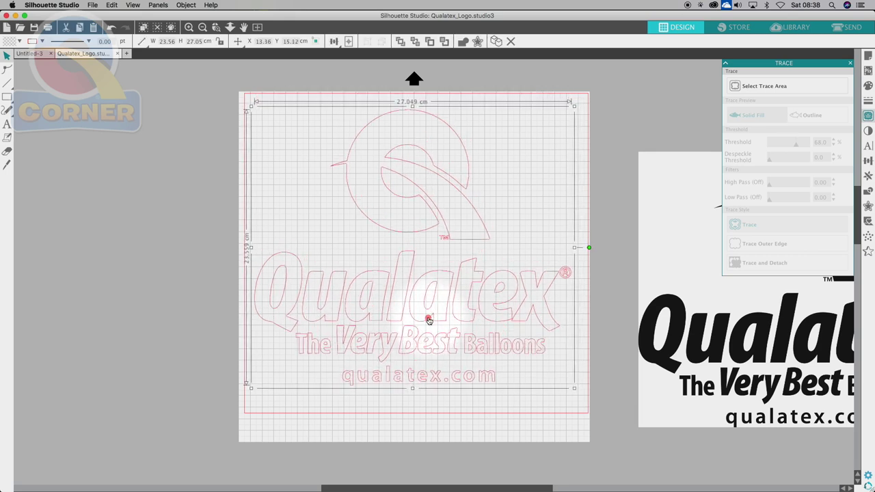
Check the bold red cut lines of the traced logo in the send-to-cut preview, and return to the design view
left_click(849, 28)
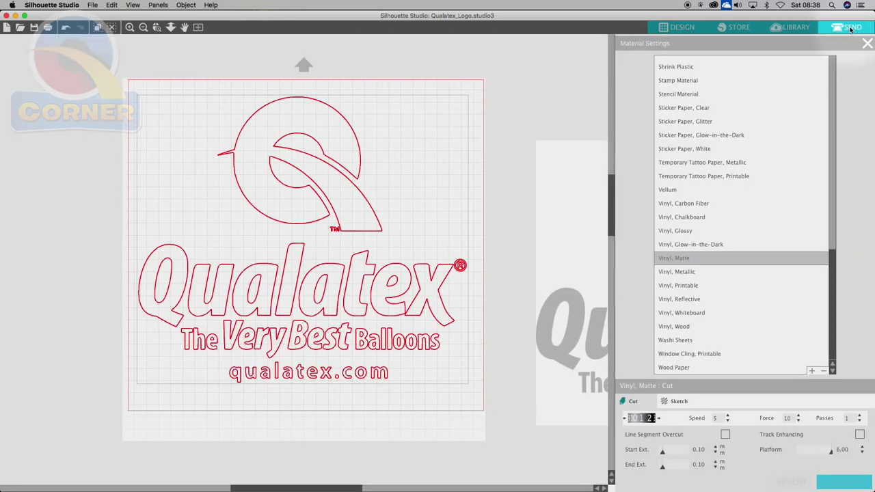
left_click_drag(576, 384, 546, 365)
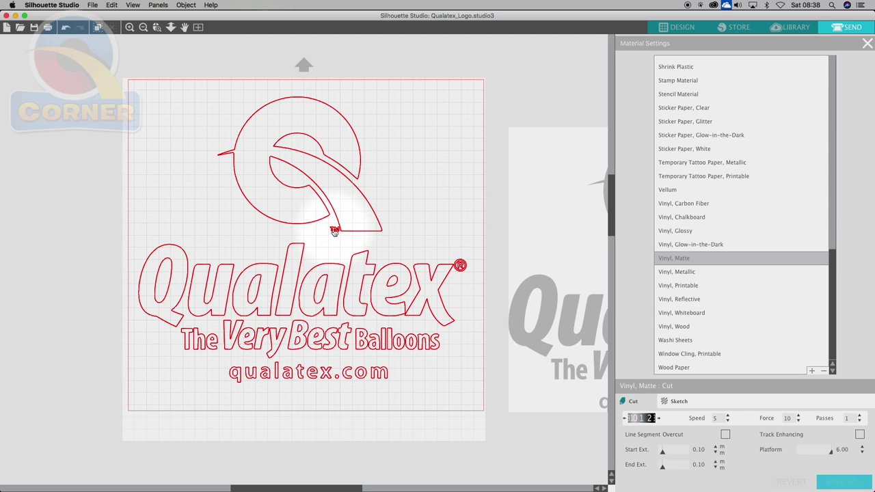
left_click(677, 27)
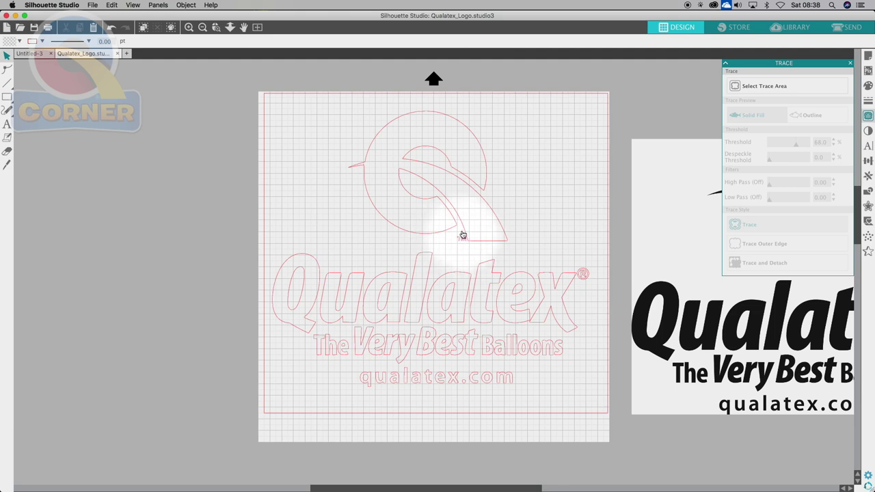
Try to select the traced TM mark on its own and examine it up close beside the Q's tail
left_click(464, 238)
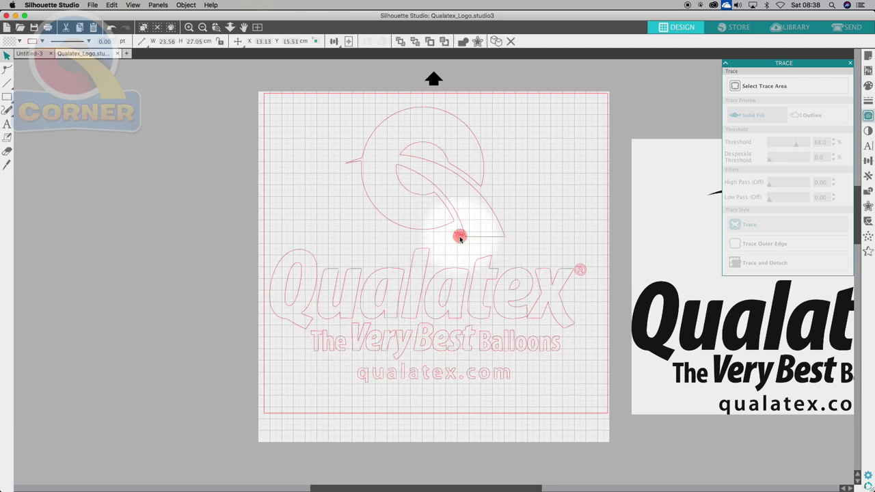
left_click(465, 238)
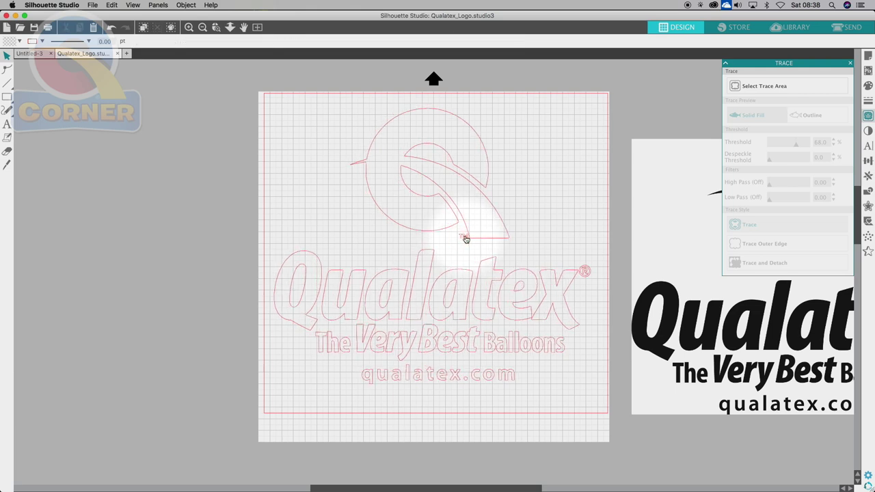
left_click(465, 239)
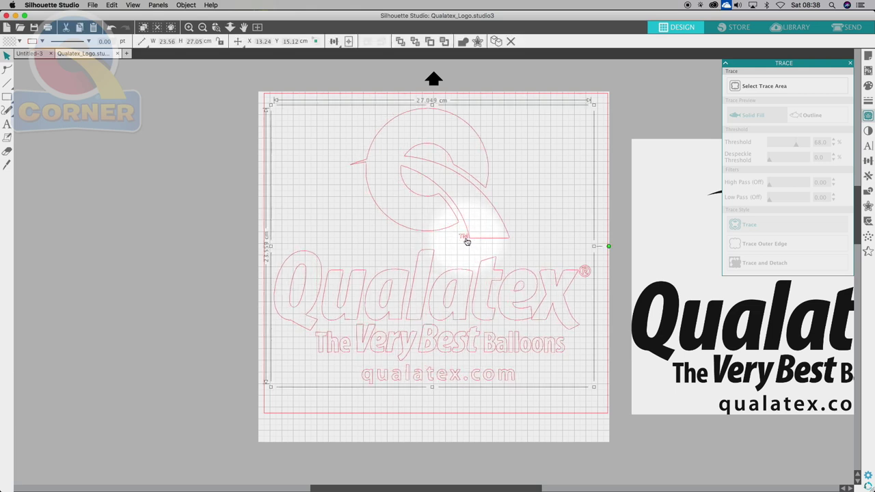
left_click(217, 29)
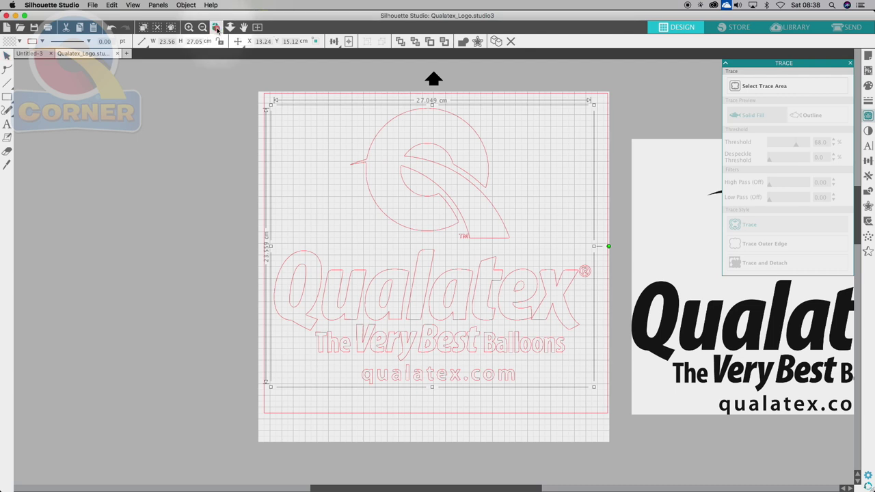
left_click_drag(447, 220, 487, 258)
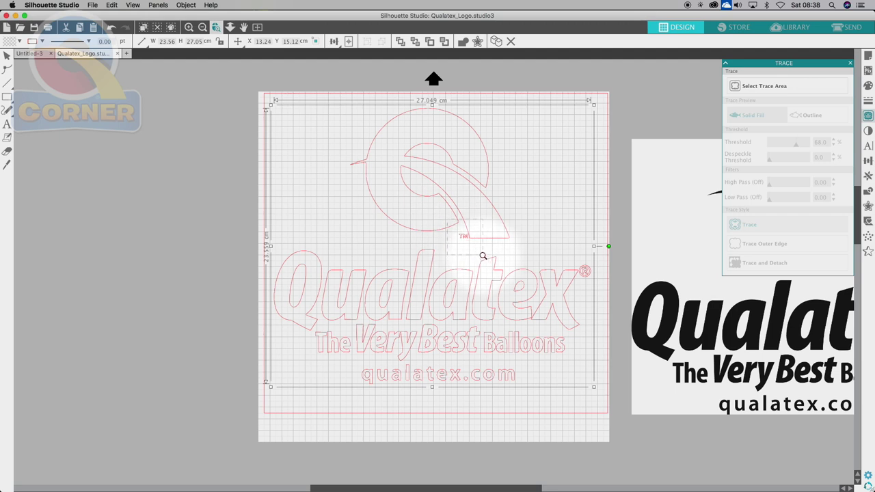
left_click_drag(482, 255, 483, 257)
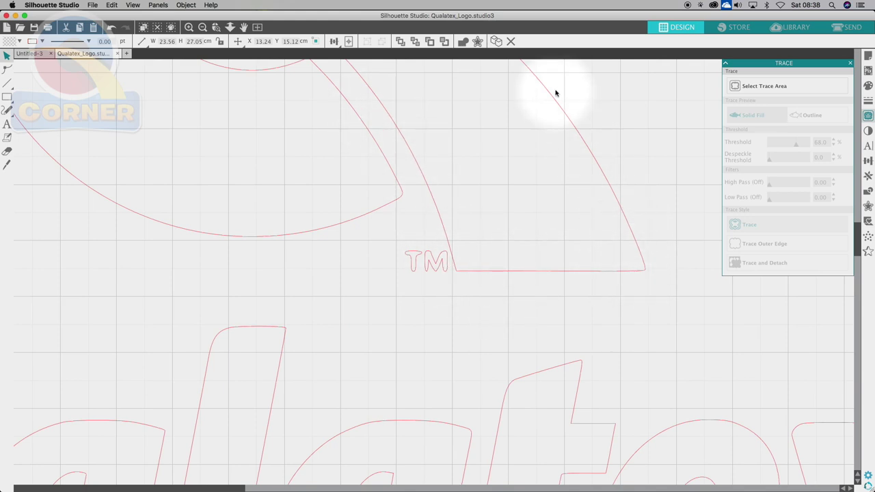
left_click(428, 262)
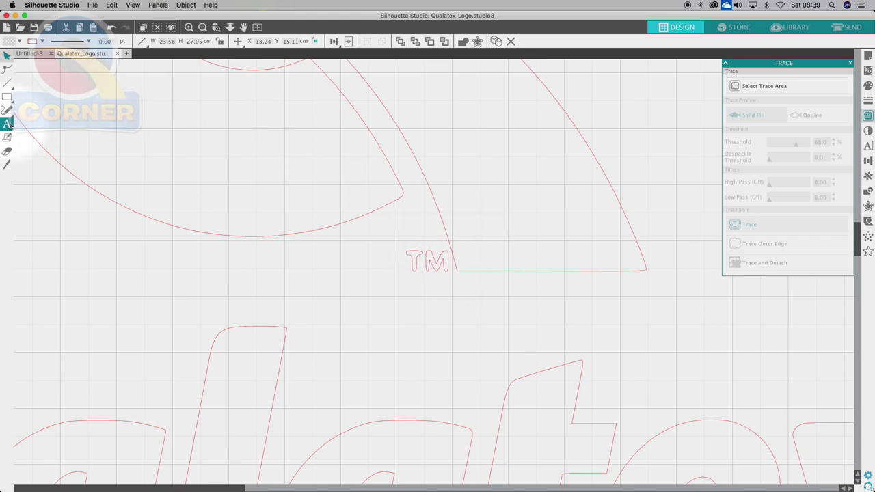
Add the text "TM" in Lucida Grande at 72 pt beside the traced TM mark
left_click(6, 124)
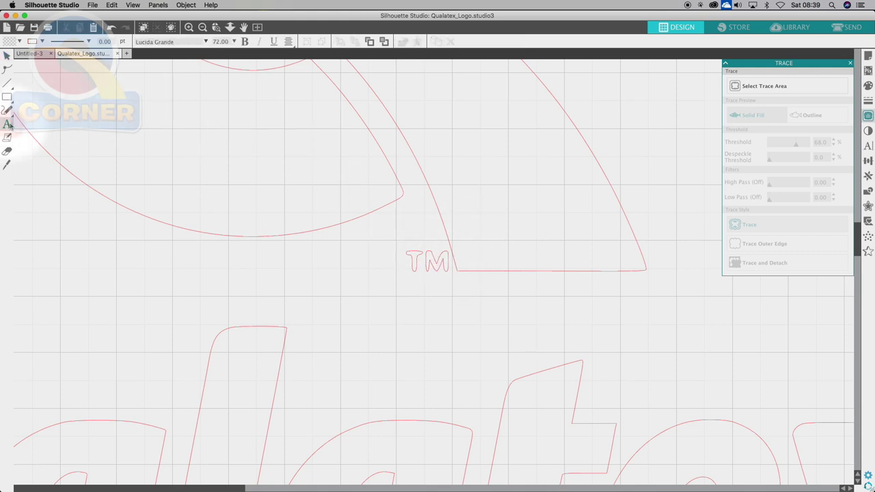
left_click(475, 324)
type("TM")
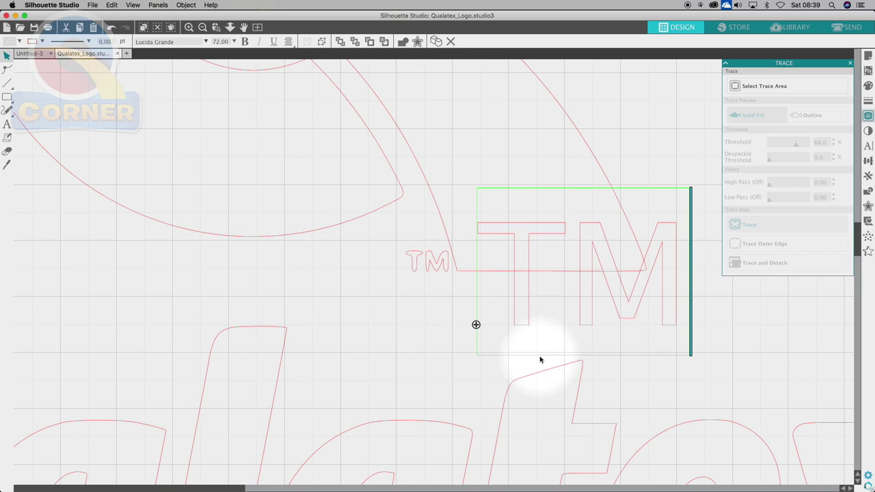
left_click(742, 387)
Scale the new TM text down to about 14.74 pt to match the traced mark, and place it just below that mark
left_click(637, 311)
left_click_drag(688, 348, 539, 207)
left_click_drag(486, 219, 417, 273)
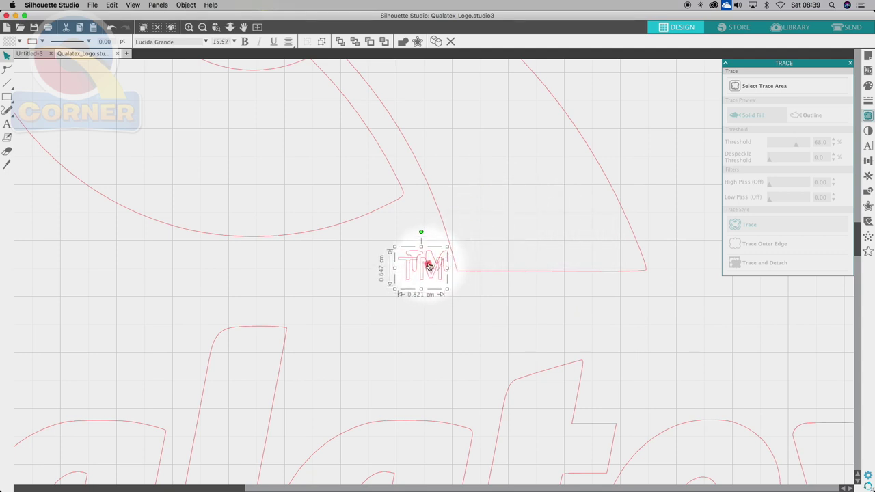
left_click(454, 280)
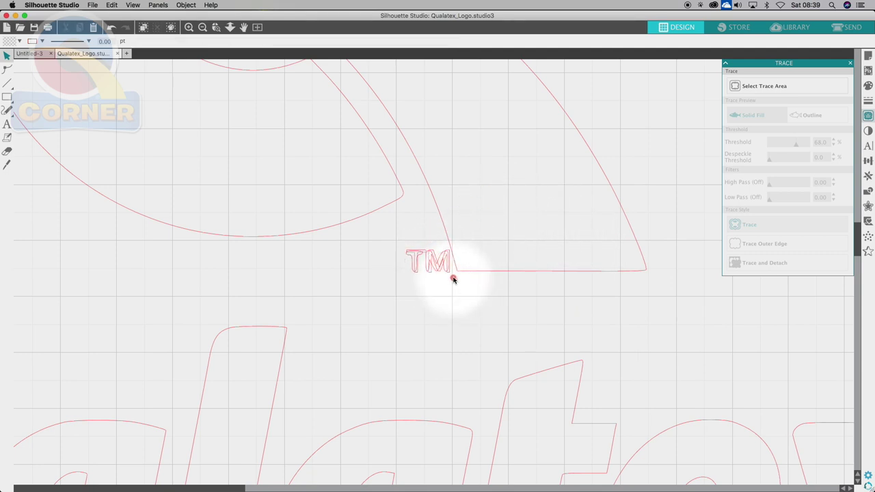
left_click_drag(454, 281, 449, 275)
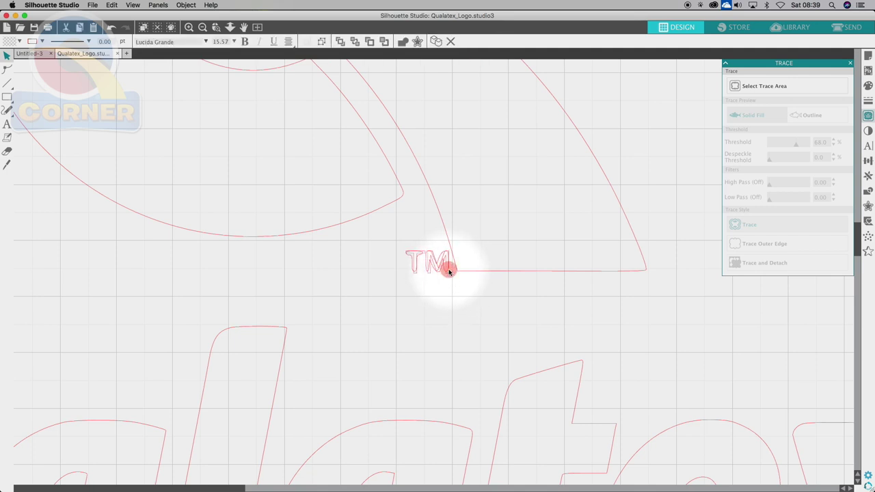
left_click(449, 269)
left_click_drag(455, 283, 449, 344)
left_click(502, 346)
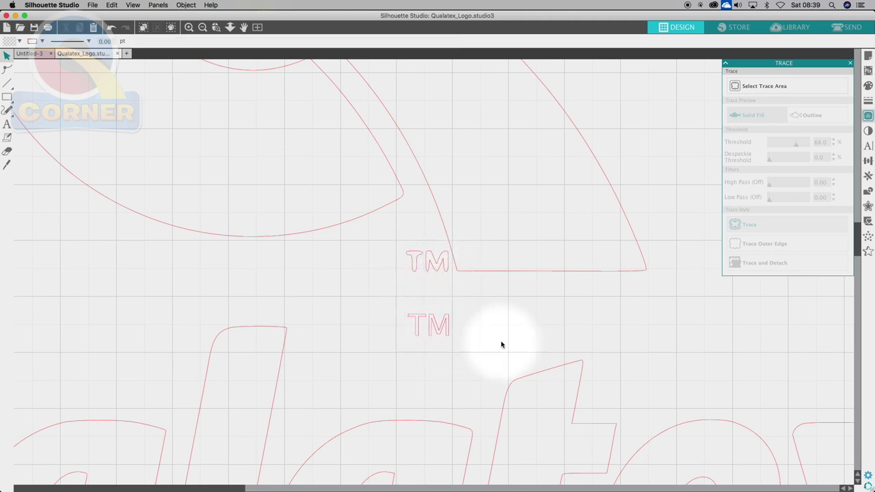
Release the compound path of the traced logo so its letters and shapes are separate objects
left_click(473, 274)
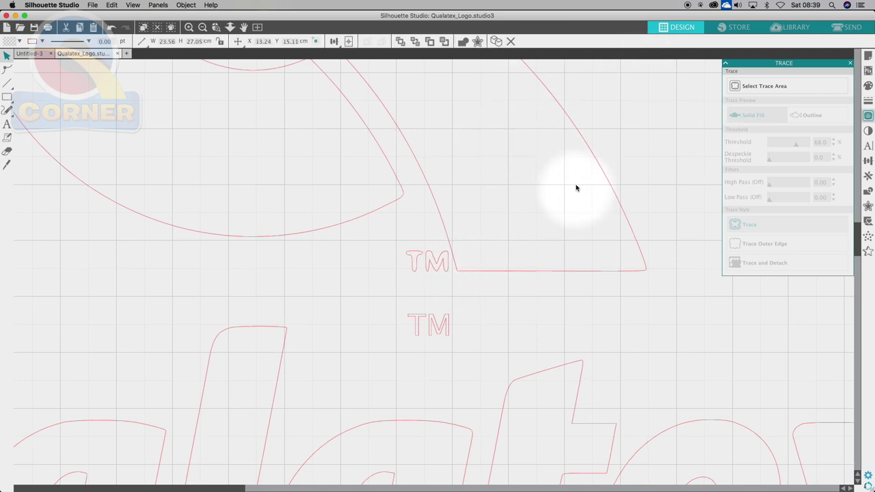
left_click(203, 29)
left_click(203, 29)
left_click(203, 29)
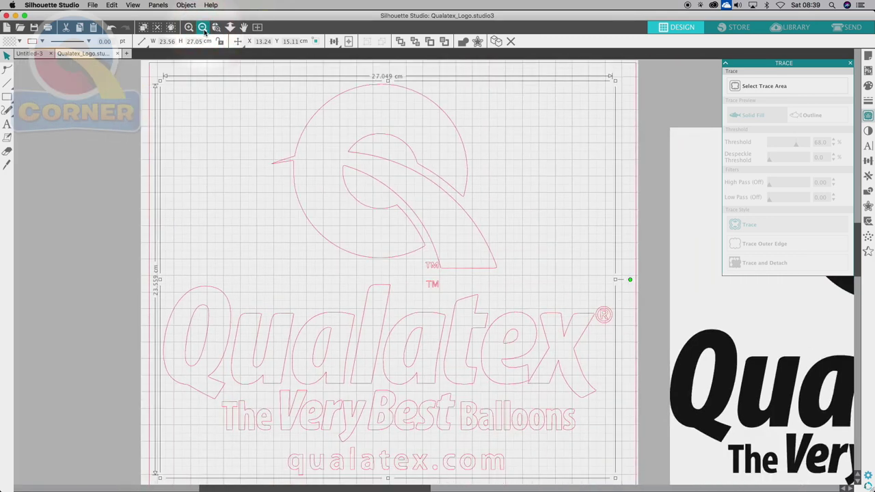
left_click(203, 29)
left_click(203, 29)
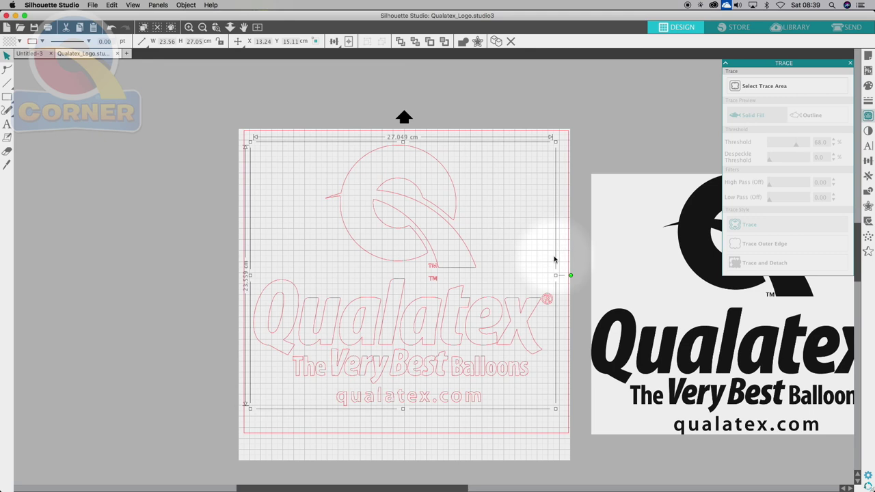
right_click(457, 272)
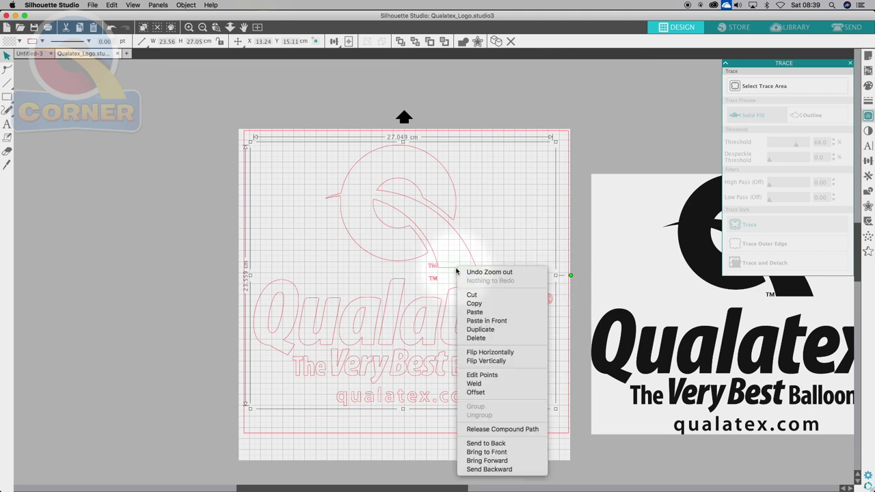
left_click(515, 433)
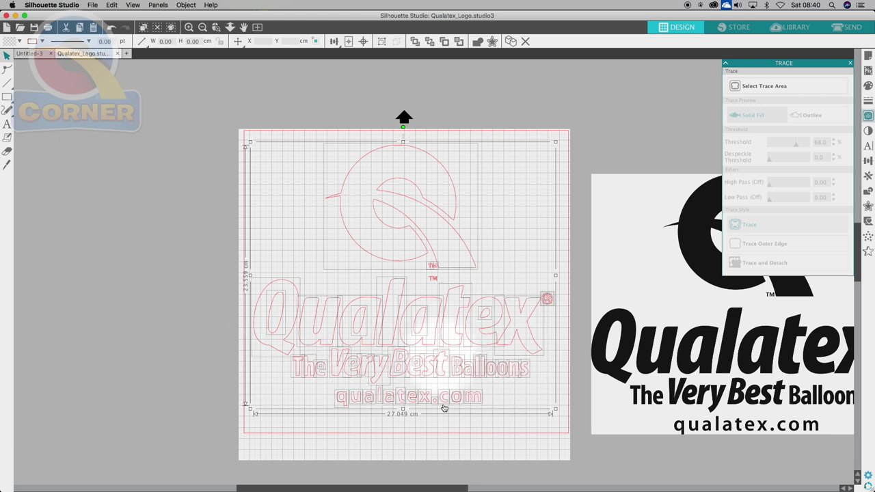
Try moving one small separated piece of the logo lettering, and undo the move
left_click(453, 427)
mouse_move(470, 269)
left_mouse_down()
mouse_move(511, 246)
mouse_move(463, 256)
mouse_move(465, 264)
left_mouse_up()
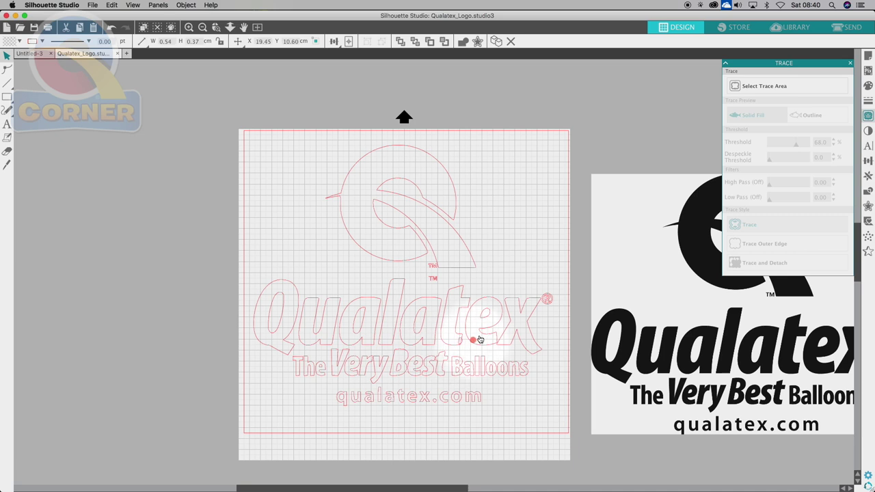
key("super+c")
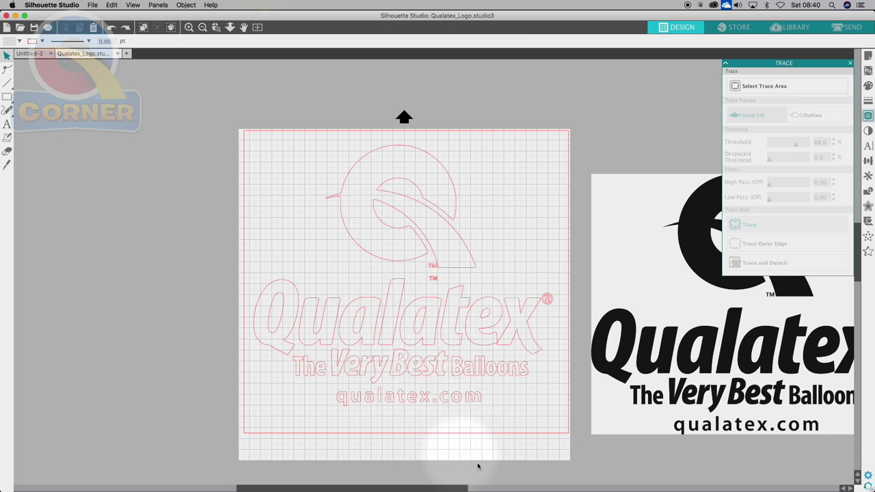
Delete the traced T and M of the poorly shaped trademark symbol beside the Q's tail
left_click(216, 27)
left_click_drag(465, 285, 406, 248)
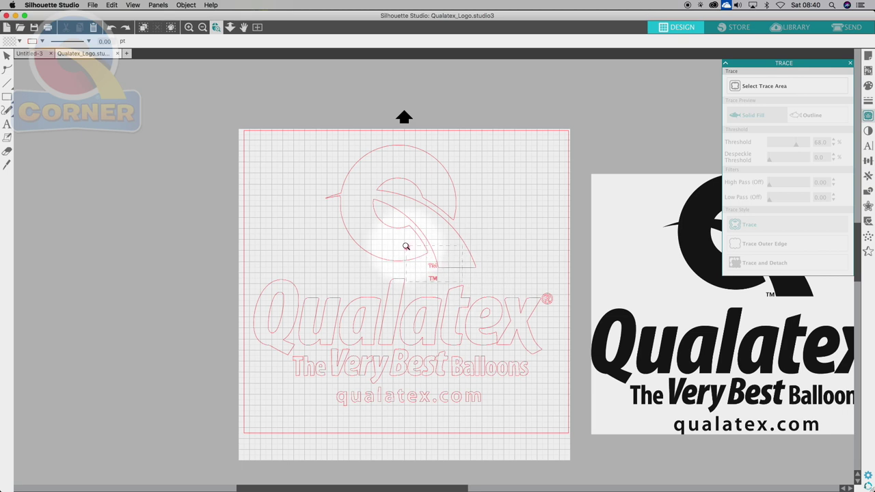
left_click(418, 276)
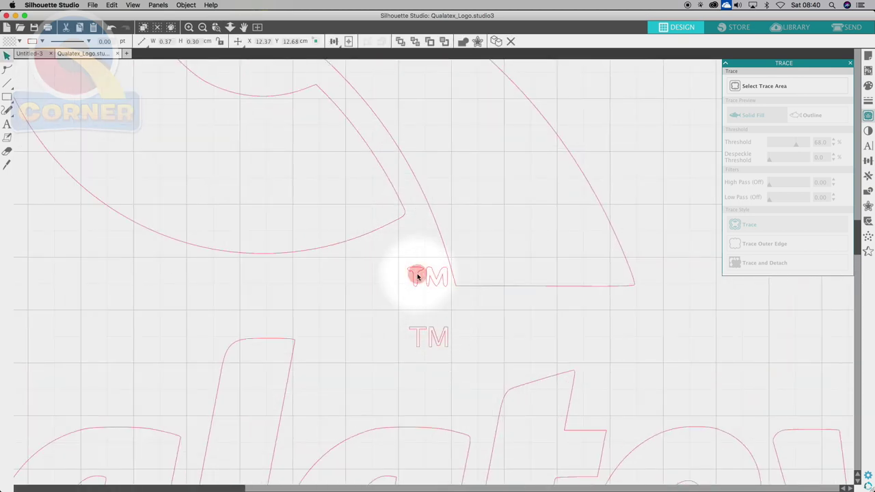
key("Delete")
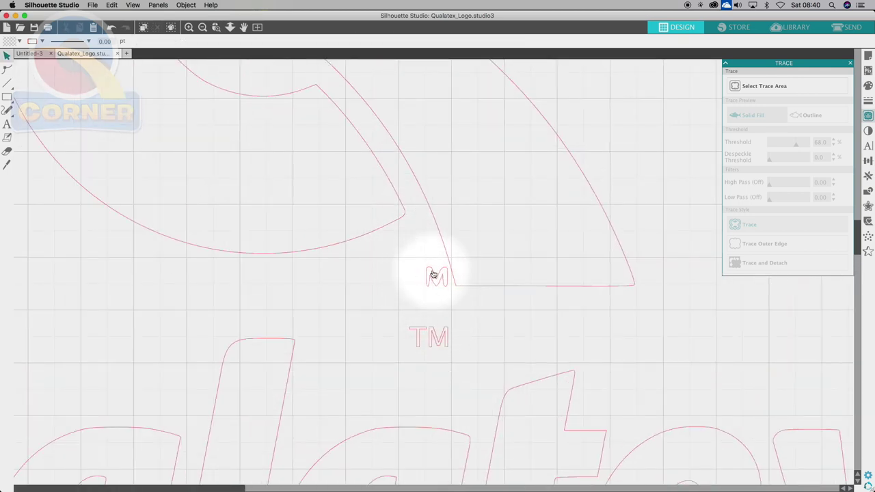
left_click(434, 275)
key("Delete")
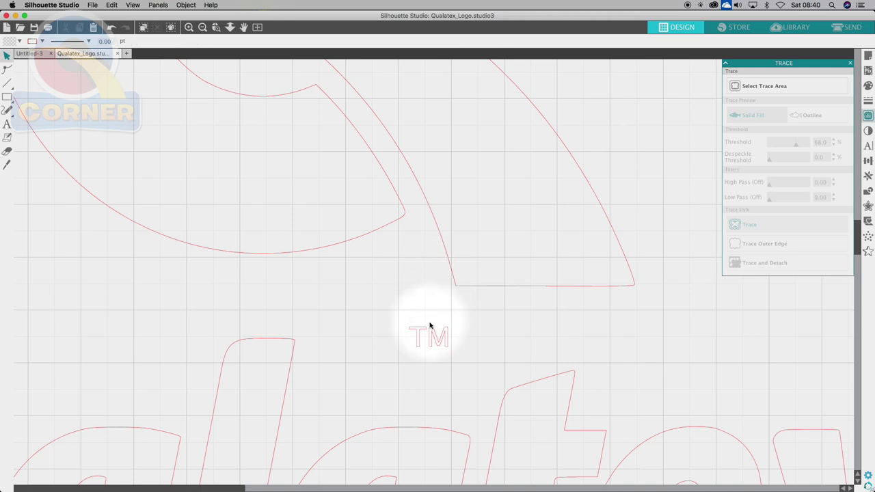
Move the new TM text up into the spot of the deleted mark, beside the Q's tail
left_click_drag(433, 333, 425, 274)
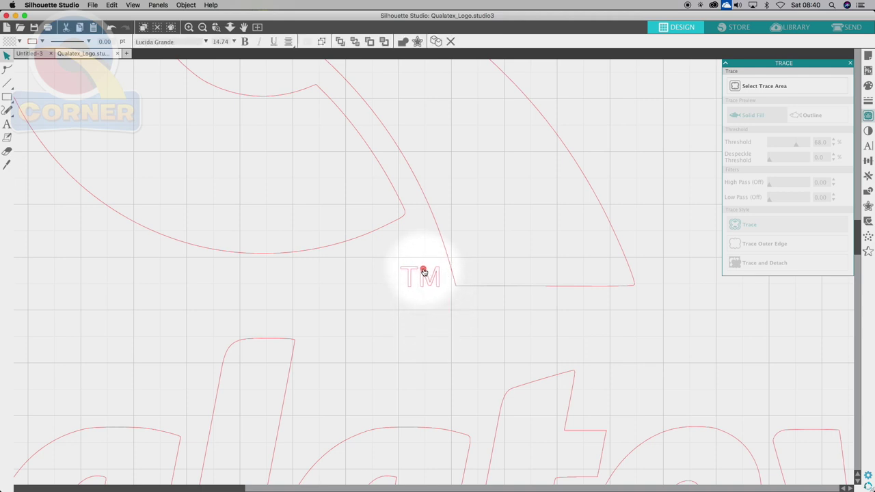
left_click(429, 386)
left_click(190, 27)
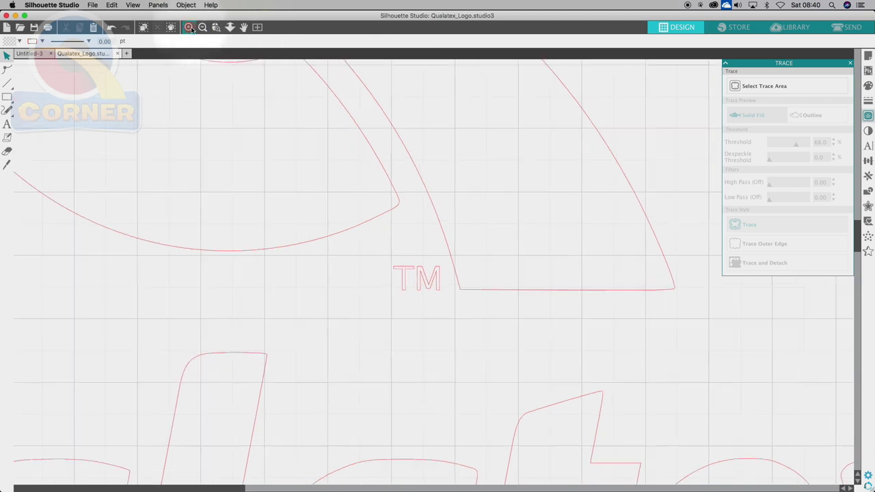
left_click(202, 27)
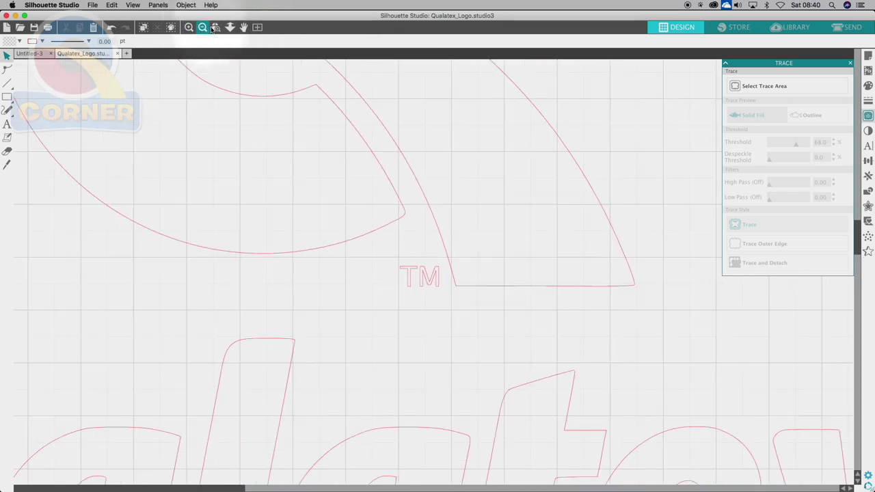
left_click(258, 27)
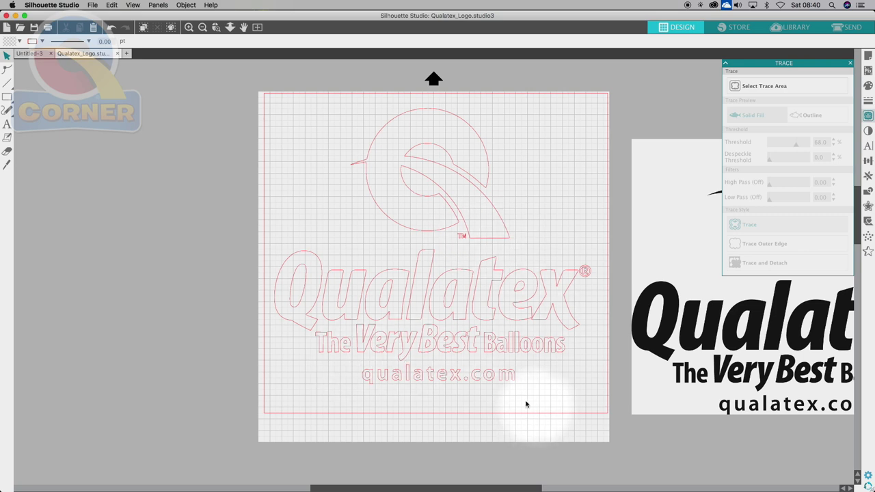
Delete the "qualatex.com" line and move the tagline "The Very Best Balloons" down to the lower edge of the cut border
left_click_drag(529, 373, 330, 373)
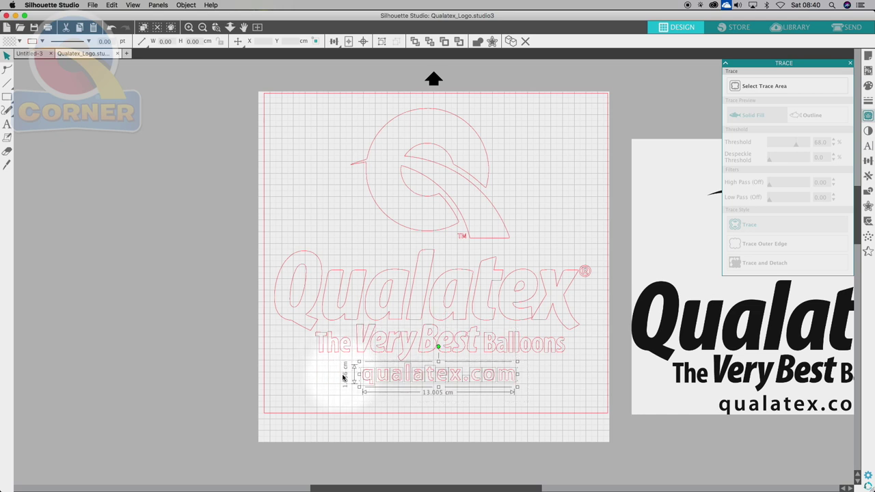
key("Delete")
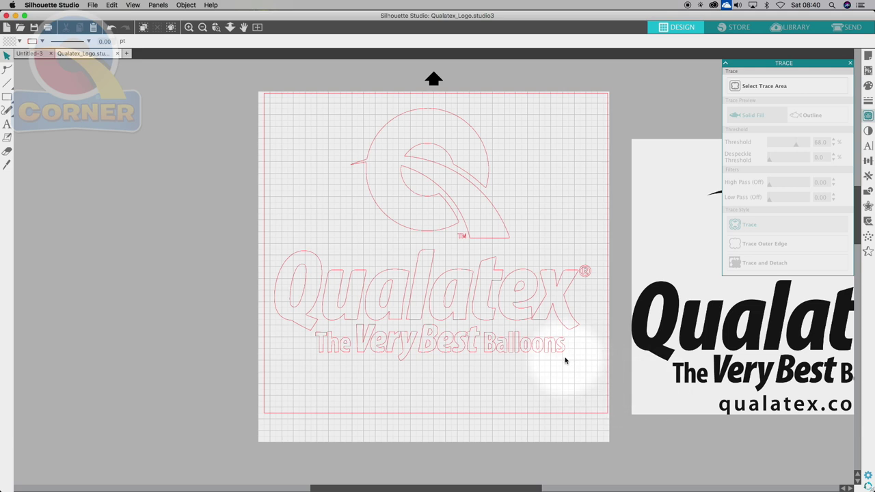
left_click_drag(566, 360, 316, 333)
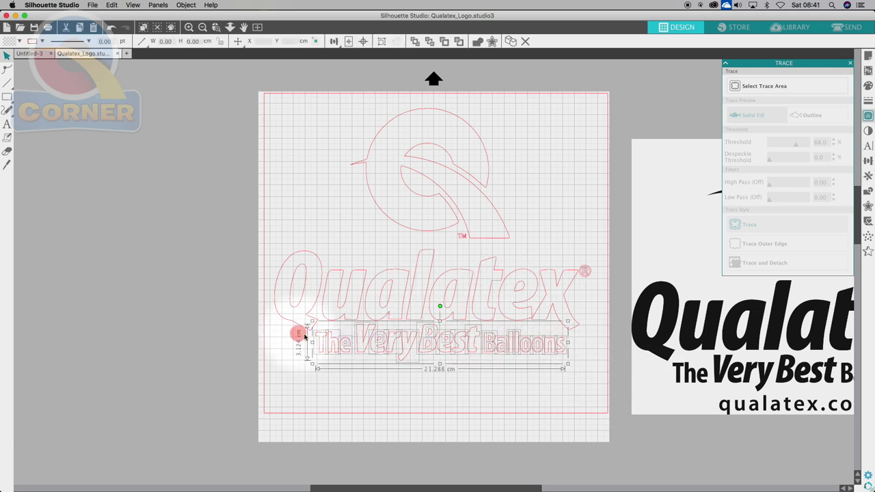
left_click_drag(368, 342, 384, 389)
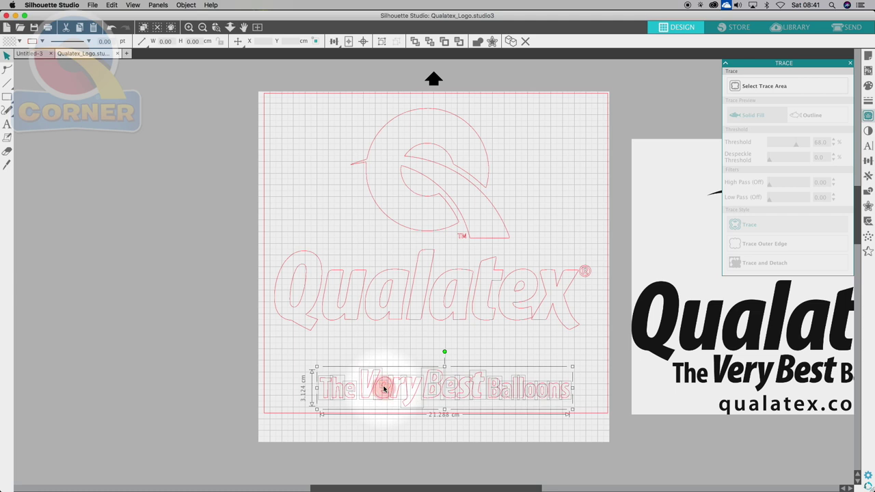
Try moving the single letter "s" of "Best" in the tagline, and undo the move
left_click(359, 348)
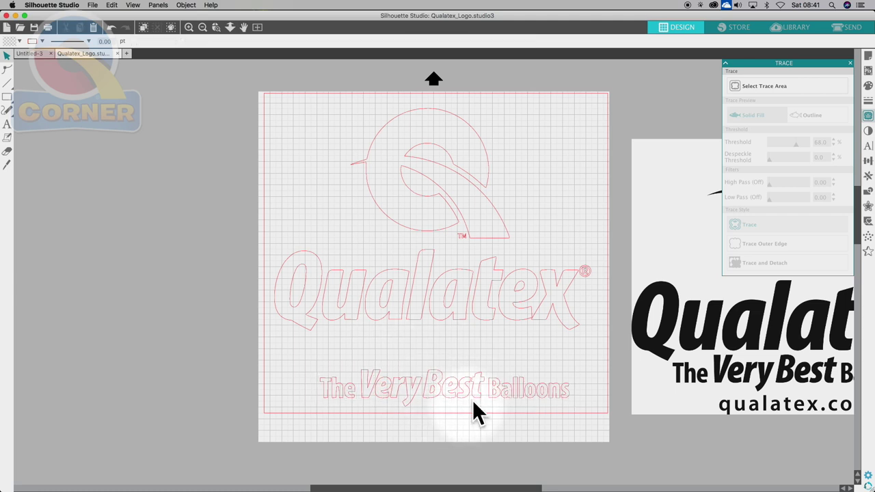
left_click_drag(467, 395, 456, 395)
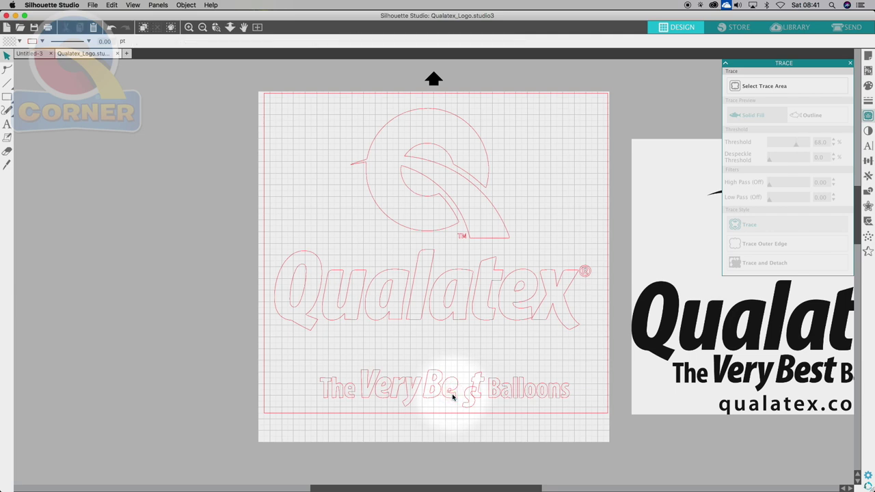
key("super+z")
key("super+z")
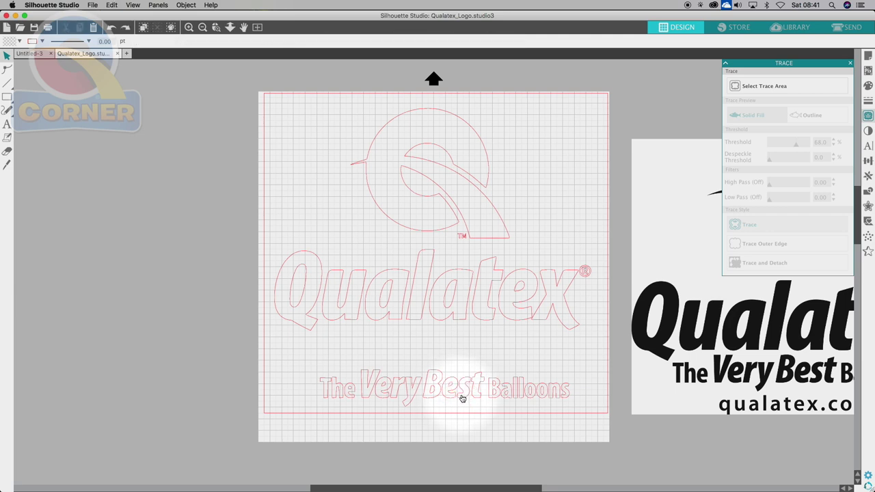
Combine all letters of the tagline "The Very Best Balloons" into one compound path and shift it slightly down as one piece
mouse_move(305, 361)
left_mouse_down()
mouse_move(563, 385)
mouse_move(612, 415)
mouse_move(609, 426)
left_mouse_up()
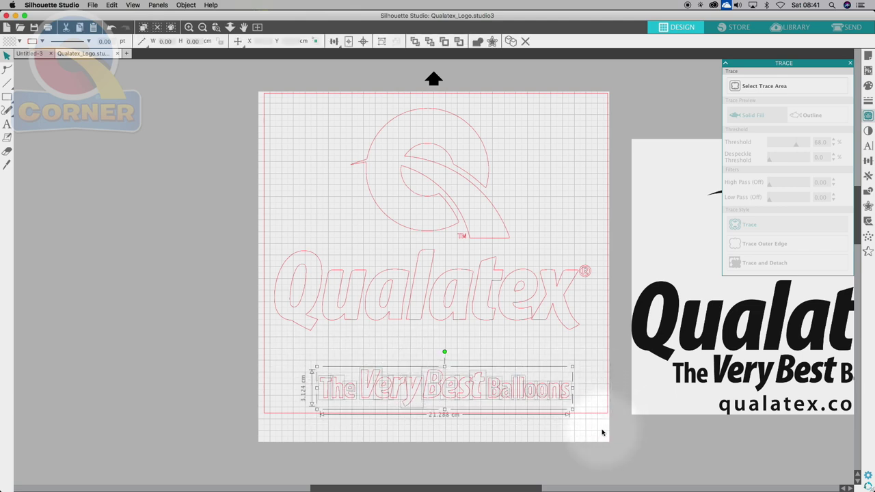
left_click(421, 394)
right_click(419, 390)
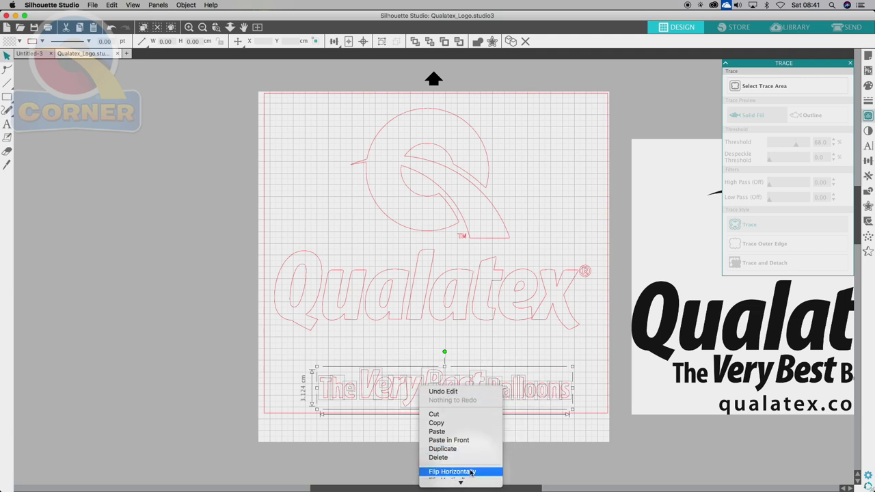
mouse_move(461, 479)
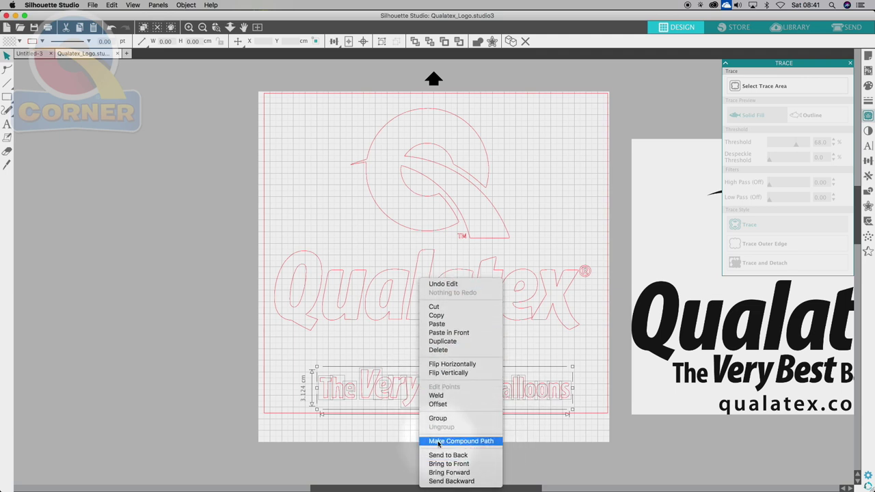
left_click(447, 442)
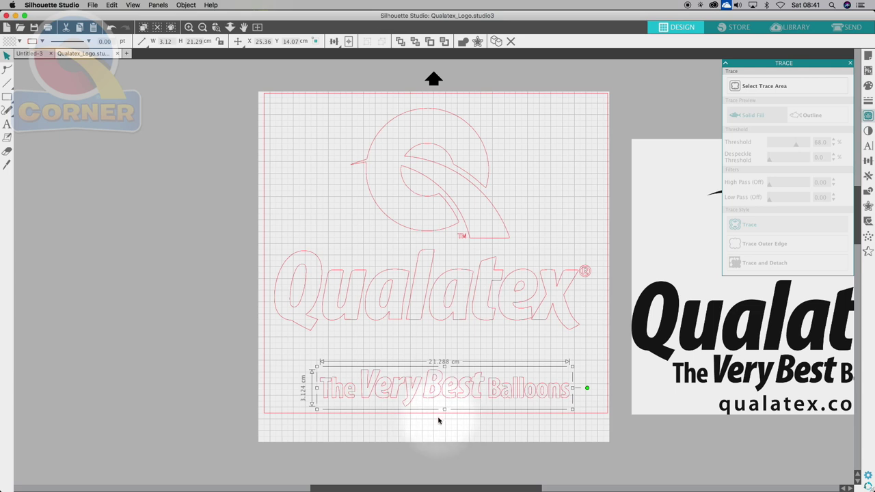
left_click(401, 401)
mouse_move(401, 401)
left_mouse_down()
mouse_move(404, 385)
mouse_move(403, 403)
left_mouse_up()
Combine the Q symbol, the TM mark and the "Qualatex" lettering into one compound path
left_click(598, 328)
left_click_drag(596, 346, 267, 113)
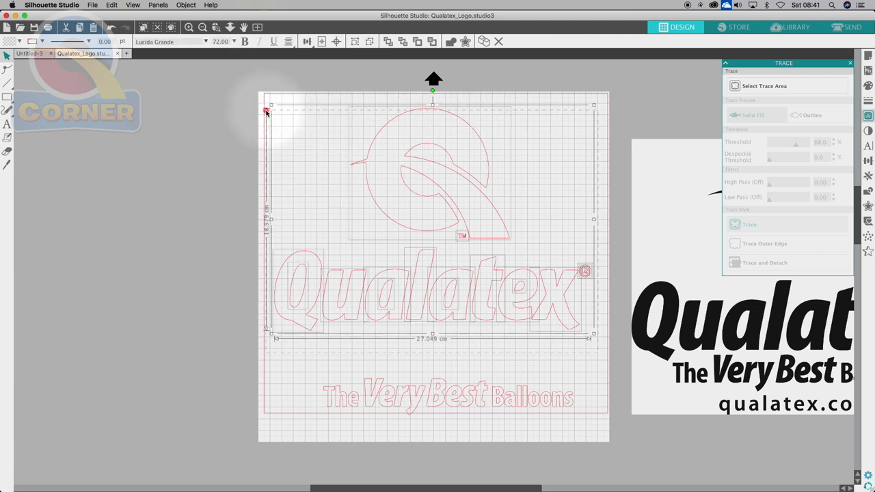
right_click(380, 277)
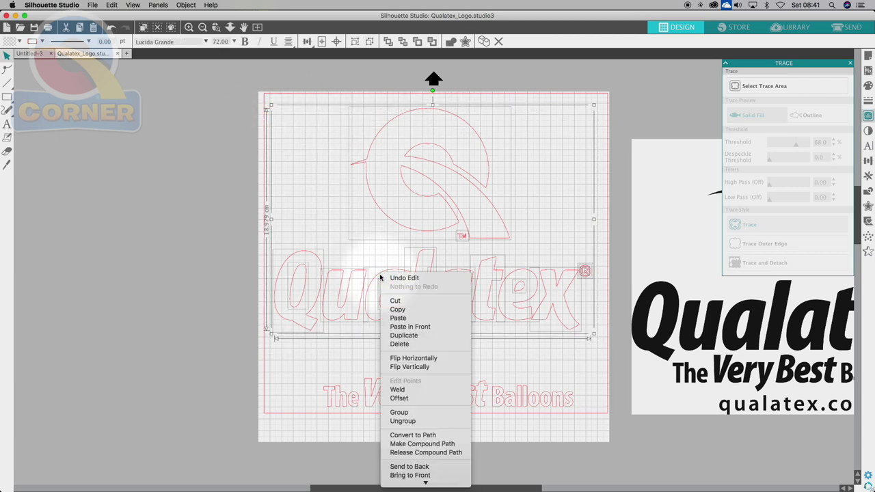
left_click(422, 445)
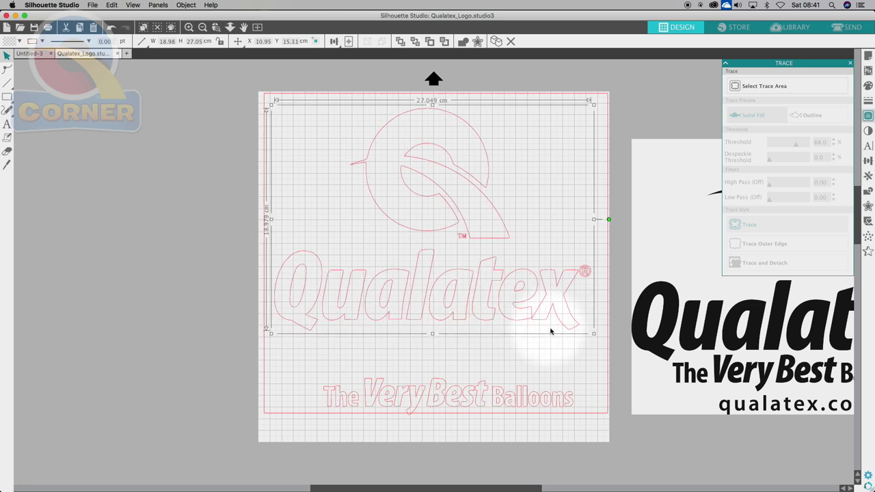
Scale the combined Qualatex logo down slightly from its corner and move the tagline up, centred closer beneath it
mouse_move(595, 337)
left_mouse_down()
mouse_move(479, 244)
mouse_move(586, 338)
left_mouse_up()
mouse_move(458, 397)
left_mouse_down()
mouse_move(458, 367)
mouse_move(455, 380)
left_mouse_up()
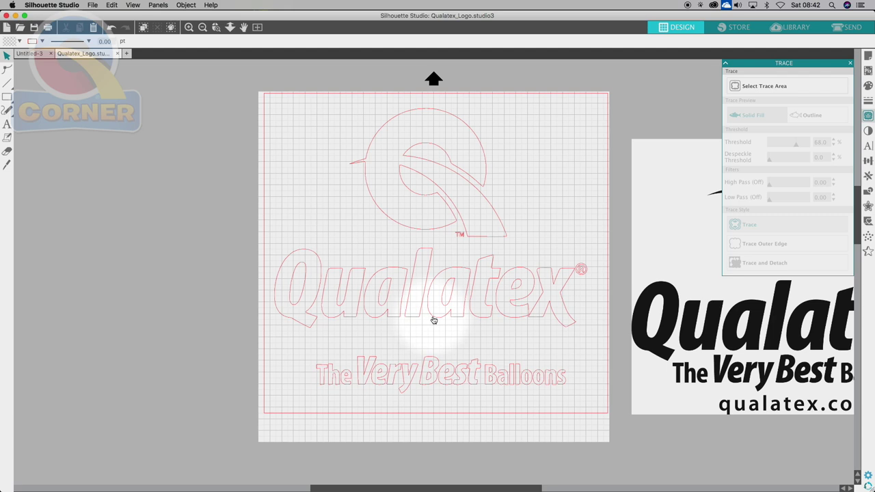
left_click_drag(426, 366, 419, 361)
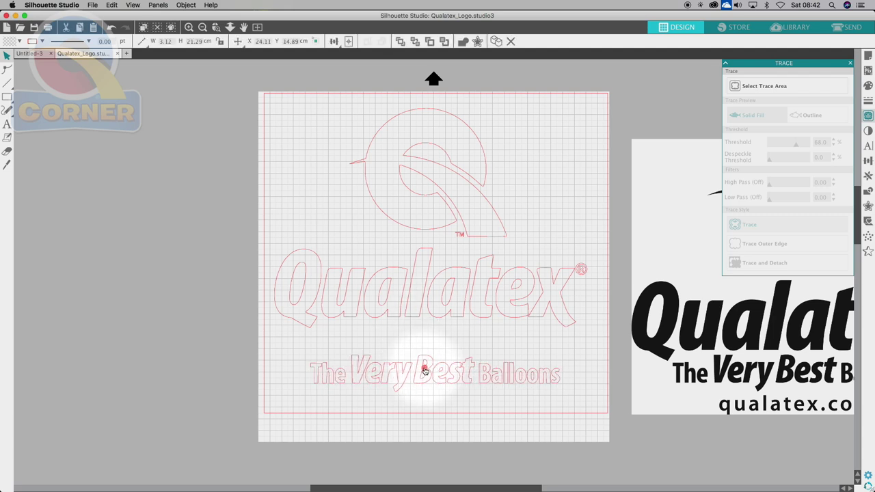
Switch to the send-to-cutter view and move the tagline off the page beside the cutting area
left_click(845, 29)
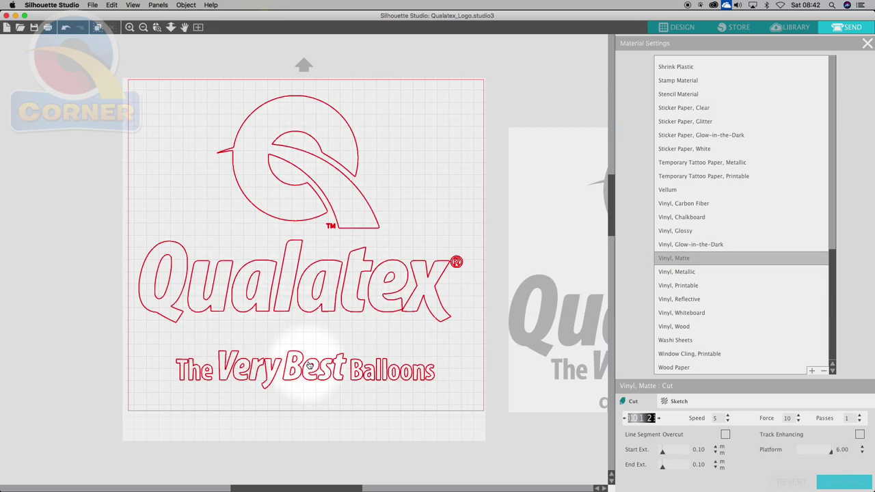
left_click_drag(435, 371, 78, 225)
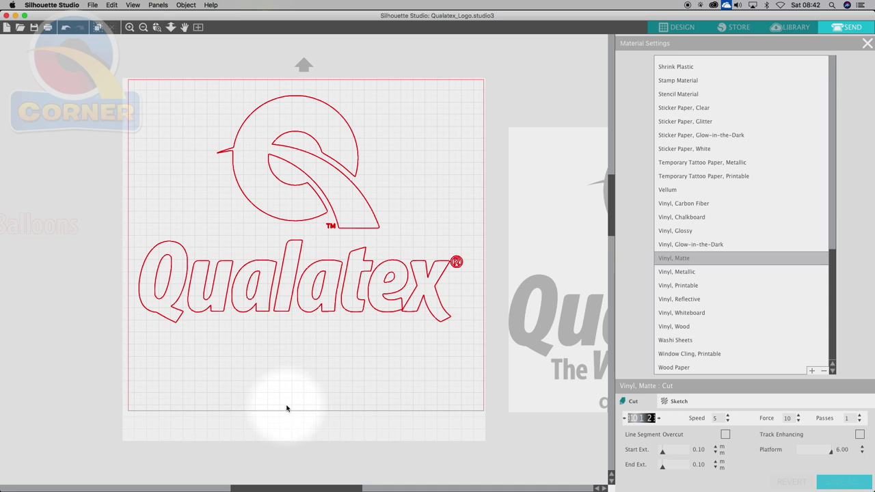
left_click(58, 241)
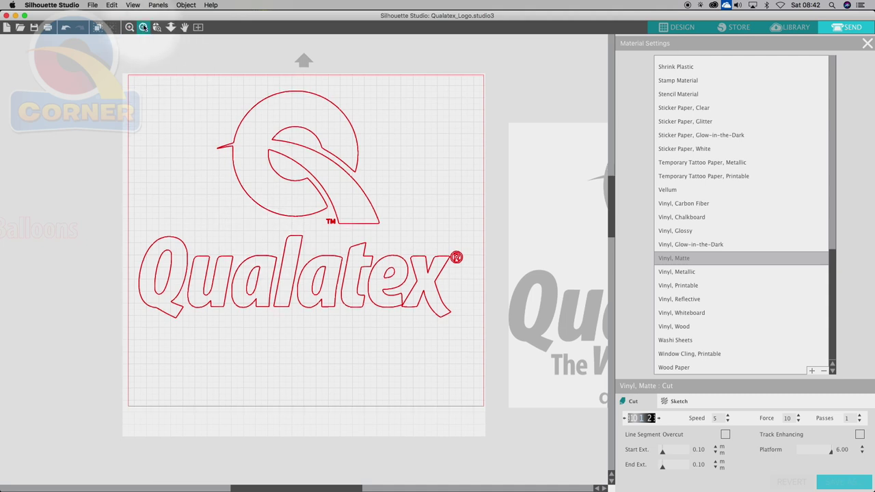
Reposition the tagline and the original logo image outside the page, placing the image farther from the cutting area
left_click(143, 27)
left_click(143, 26)
left_click(143, 26)
left_click(143, 27)
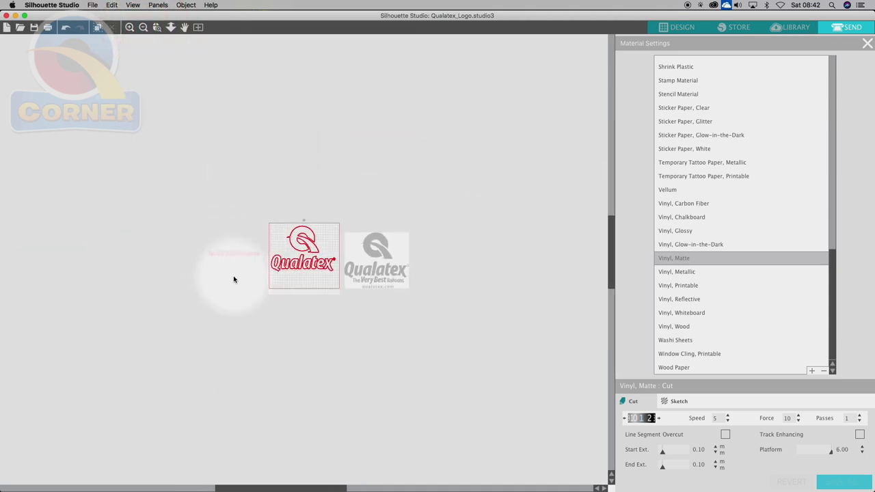
left_click_drag(241, 255, 160, 265)
left_click_drag(390, 273, 424, 283)
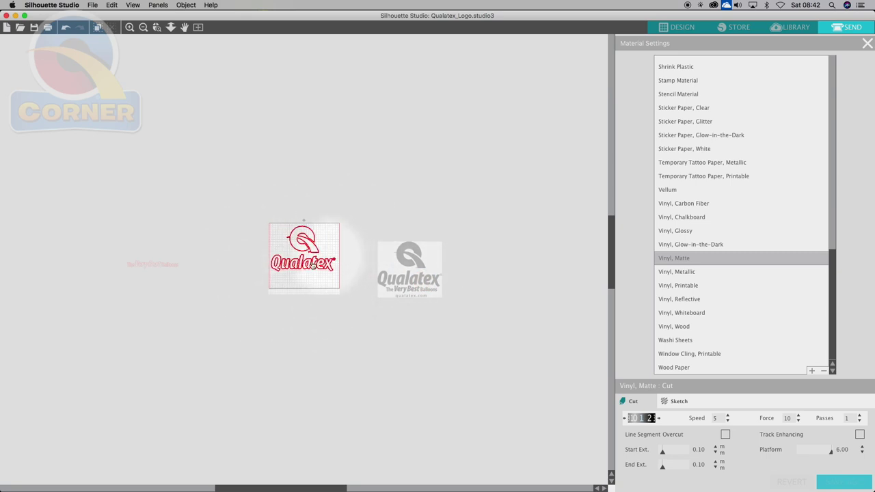
left_click_drag(171, 269, 234, 252)
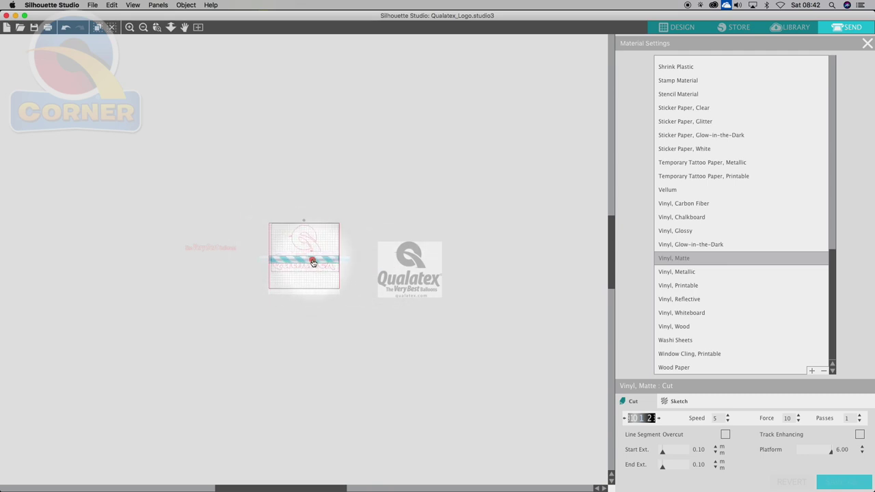
left_click(198, 27)
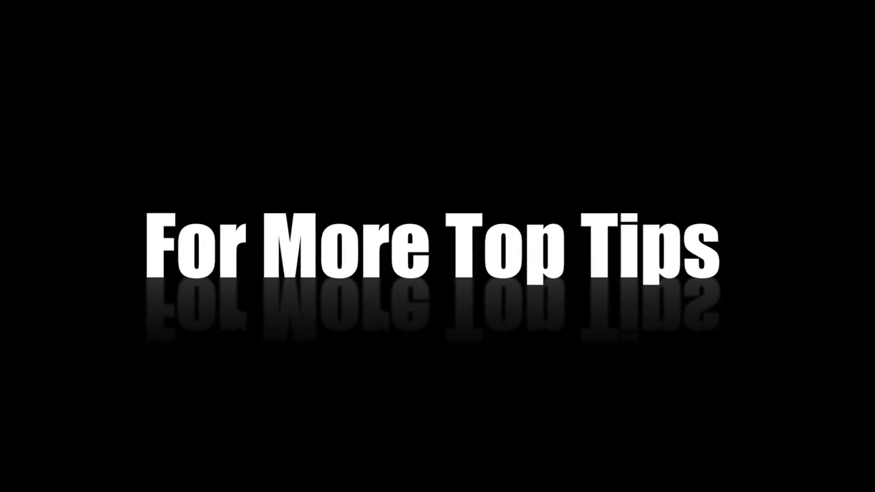